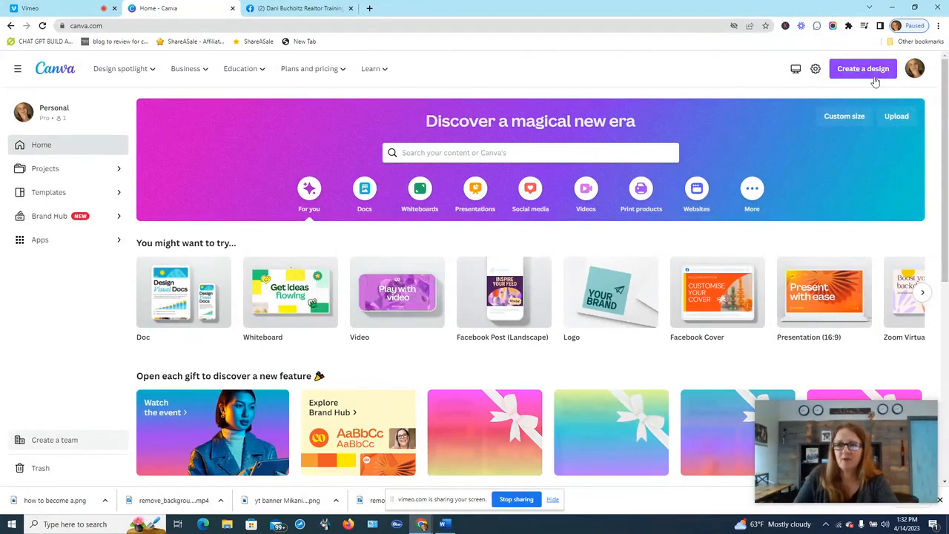
# - Start a blank Facebook Cover design from the 'facebook cover' search
pyautogui.click(859, 69)
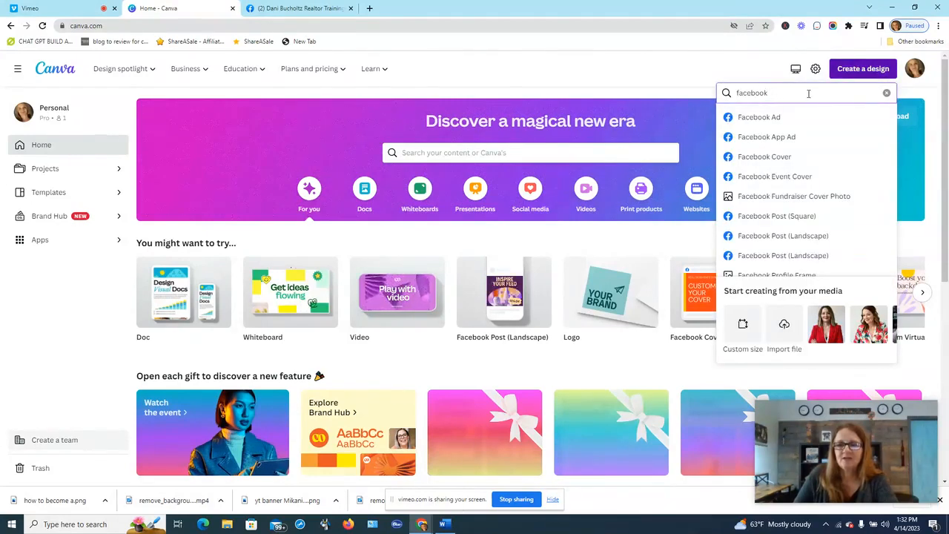
pyautogui.write('facebook')
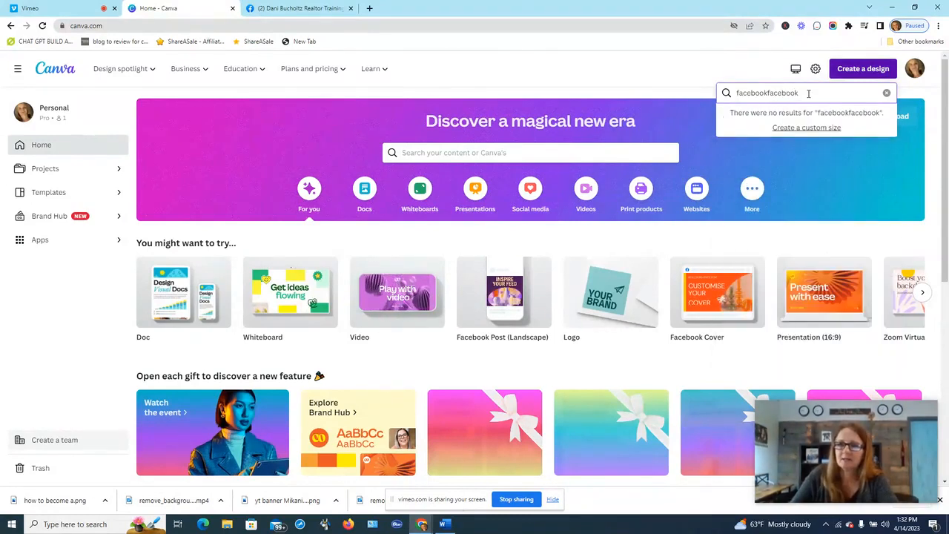
pyautogui.press('BackSpace')
pyautogui.press('BackSpace')
pyautogui.press('BackSpace')
pyautogui.press('BackSpace')
pyautogui.press('BackSpace')
pyautogui.press('BackSpace')
pyautogui.press('BackSpace')
pyautogui.press('BackSpace')
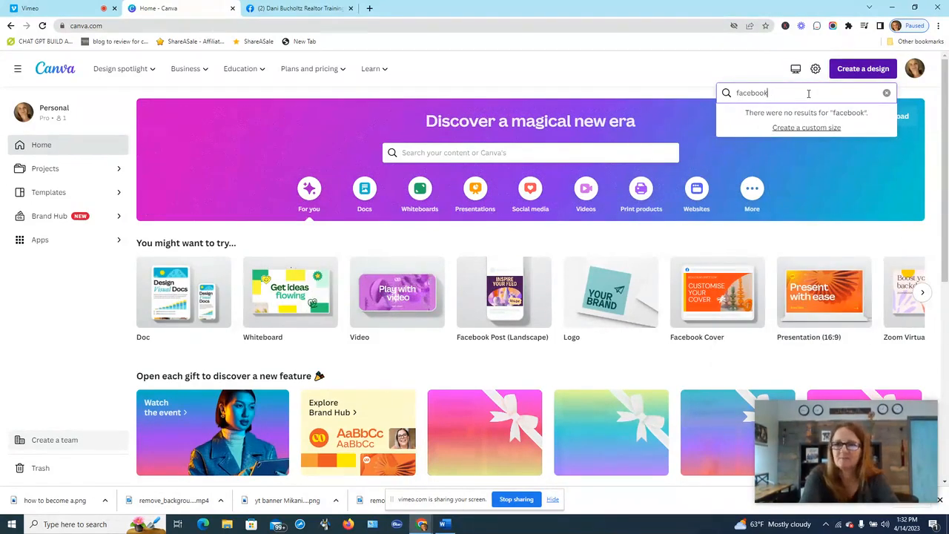
pyautogui.write('cover')
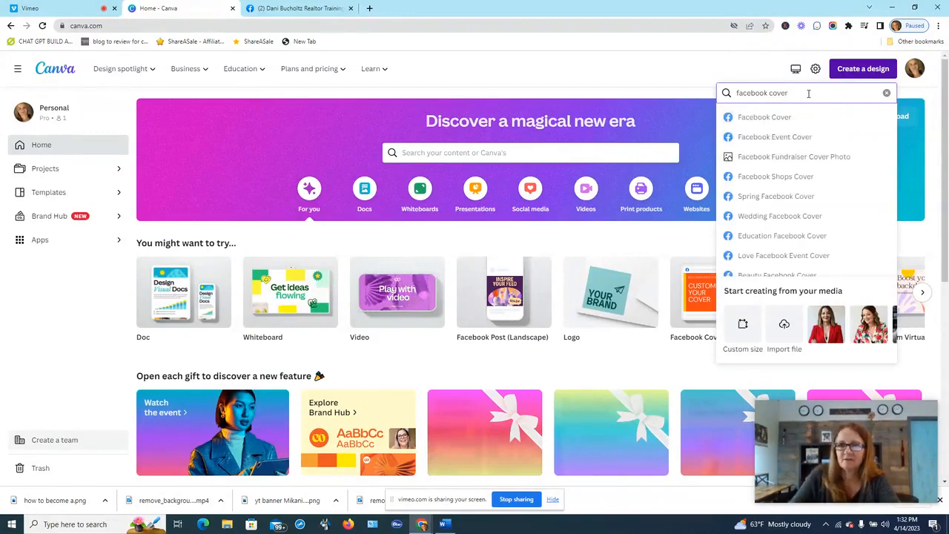
pyautogui.click(784, 118)
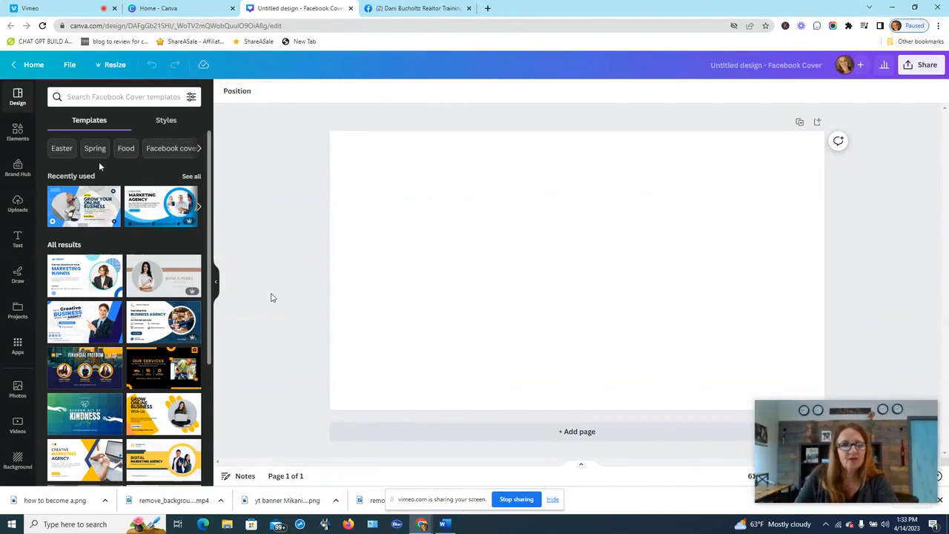
# - Search the cover templates for 'real estae marketing'
pyautogui.moveTo(210, 159)
pyautogui.mouseDown()
pyautogui.moveTo(228, 337)
pyautogui.moveTo(207, 148)
pyautogui.mouseUp()
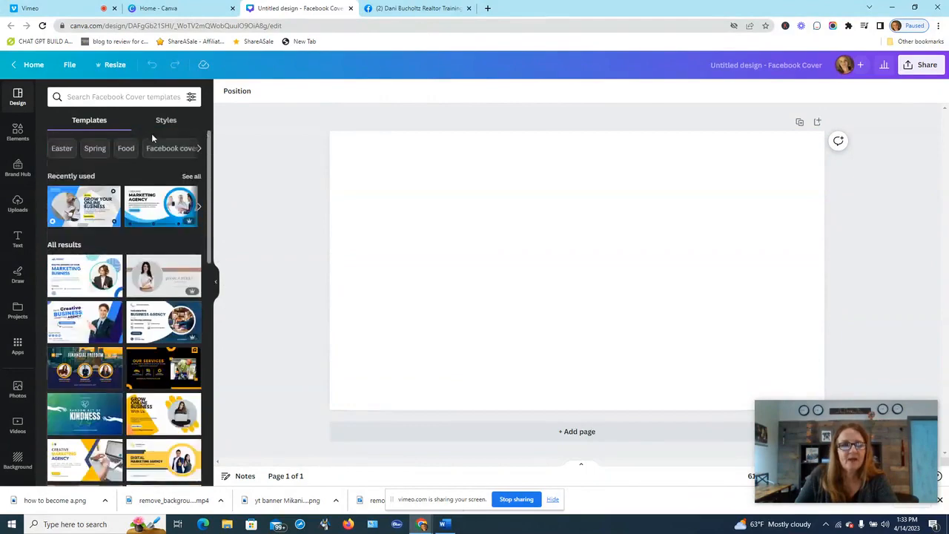
pyautogui.click(113, 95)
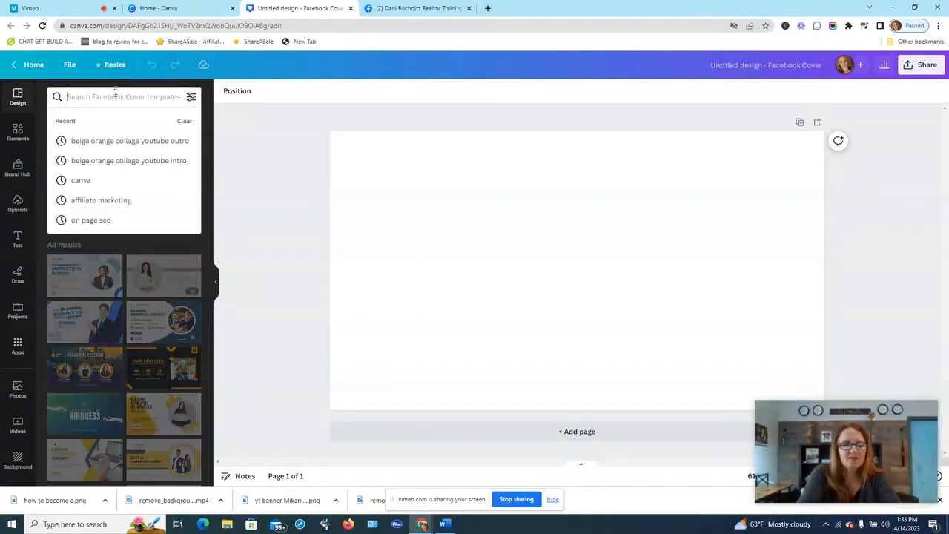
pyautogui.write('real estae marketing')
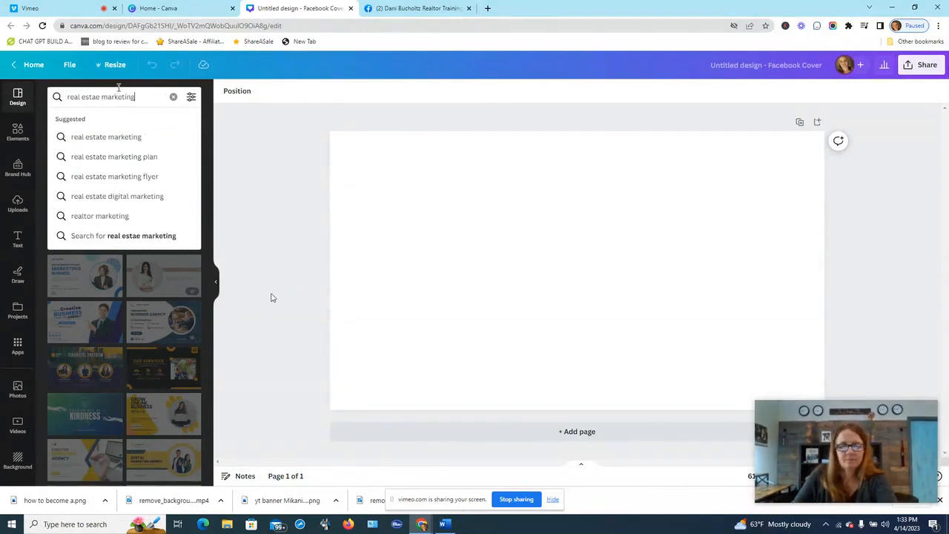
pyautogui.press('Return')
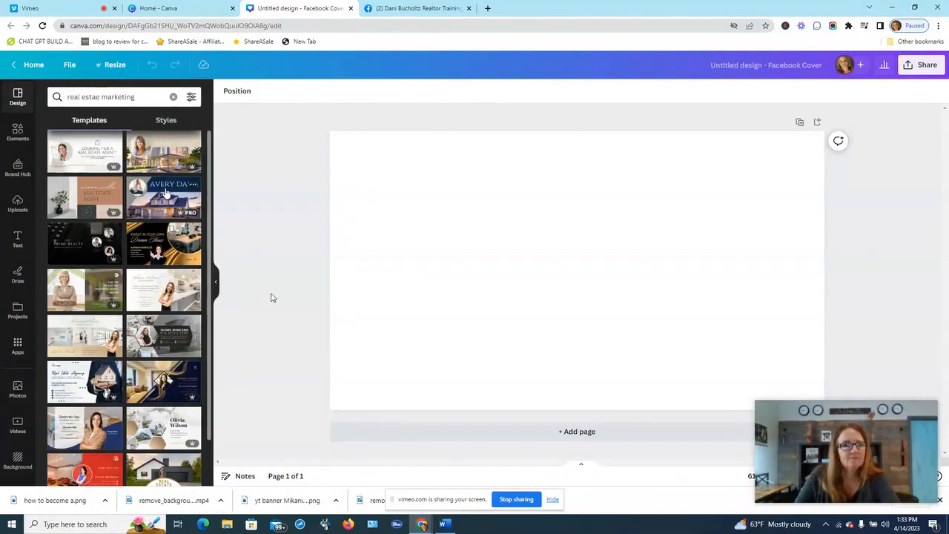
# - Try the Rimberio, agent and Dream House templates, settling on the hexagon photo-collage design
pyautogui.click(99, 432)
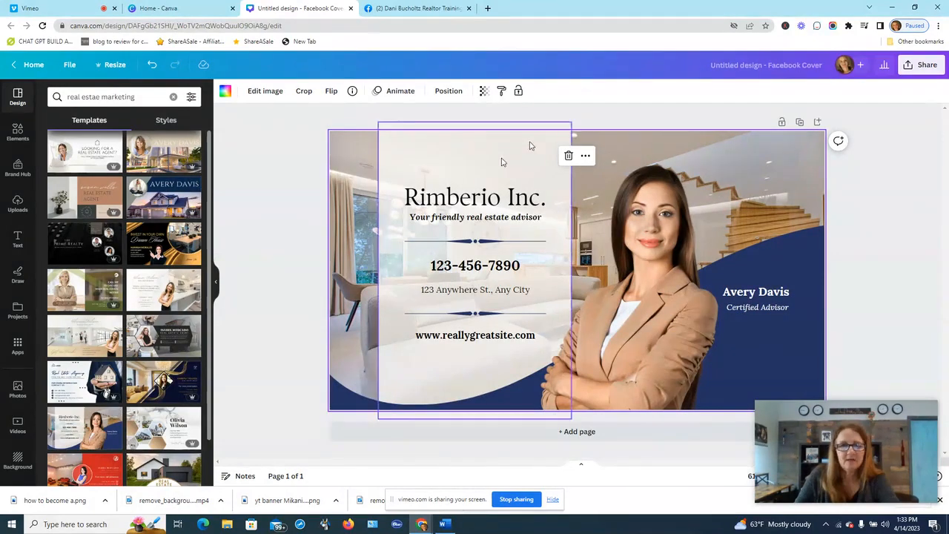
pyautogui.press('Delete')
pyautogui.click(96, 151)
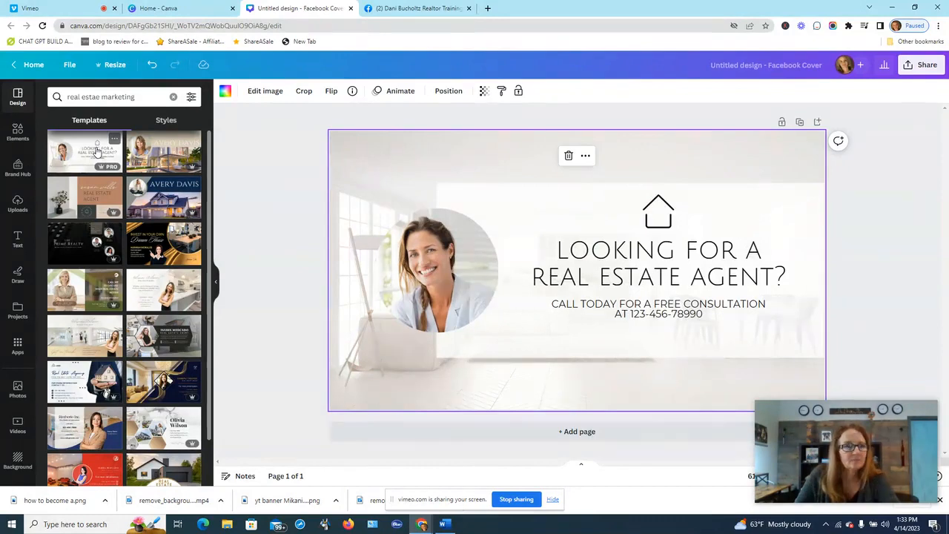
pyautogui.click(92, 293)
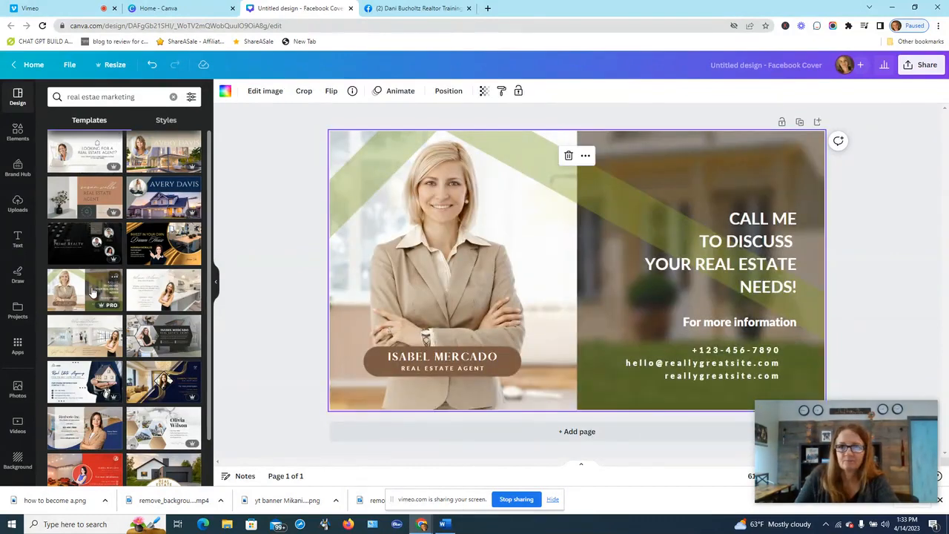
pyautogui.click(147, 253)
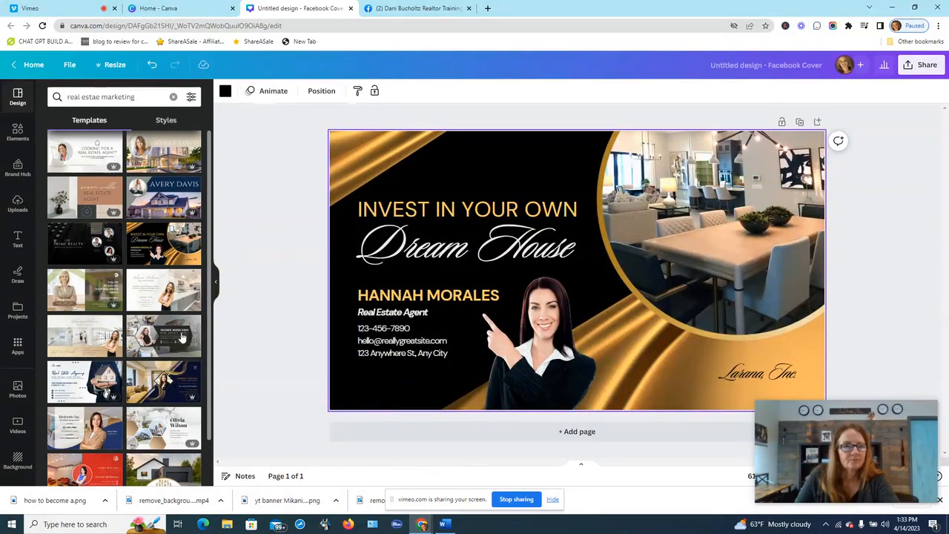
pyautogui.click(161, 425)
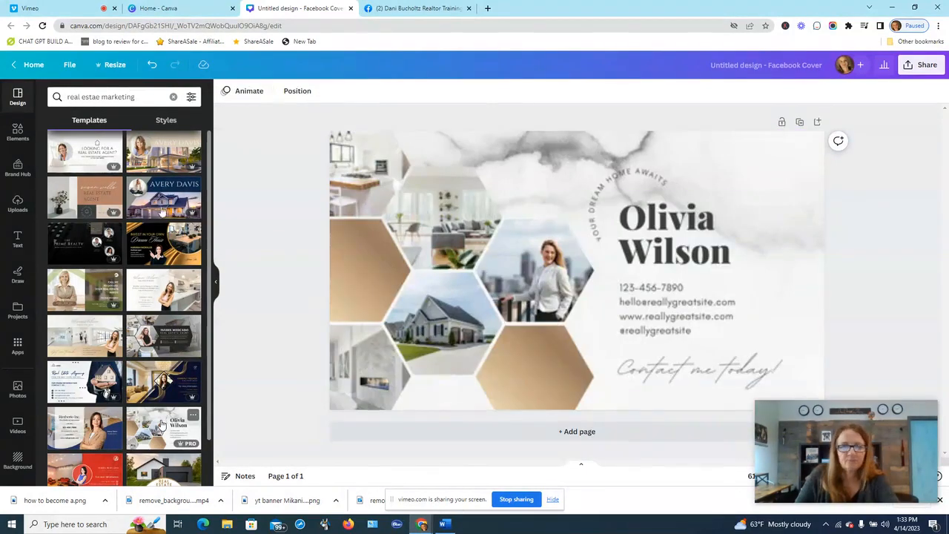
pyautogui.click(149, 96)
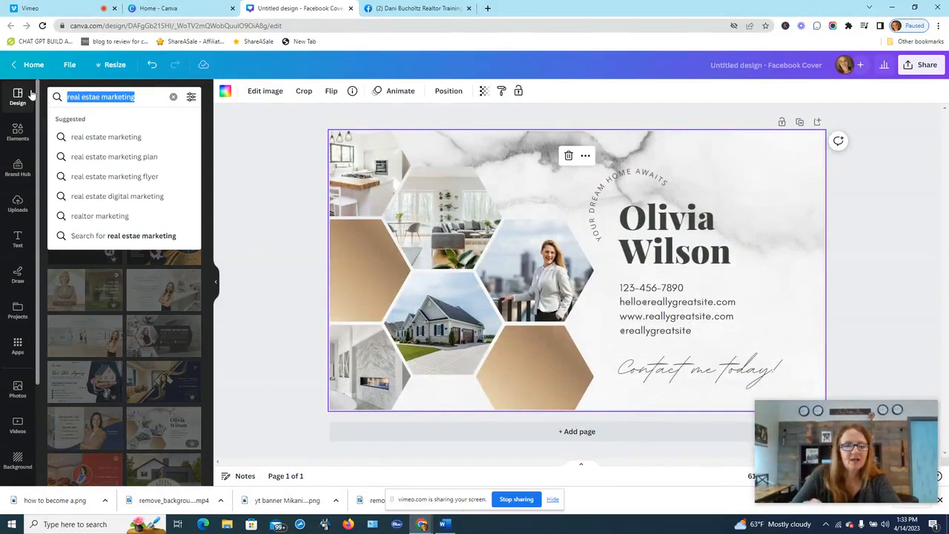
pyautogui.press('BackSpace')
# - Apply the Digital Marketing Service template from the 'digital marketing' results and select its headline
pyautogui.write('digita')
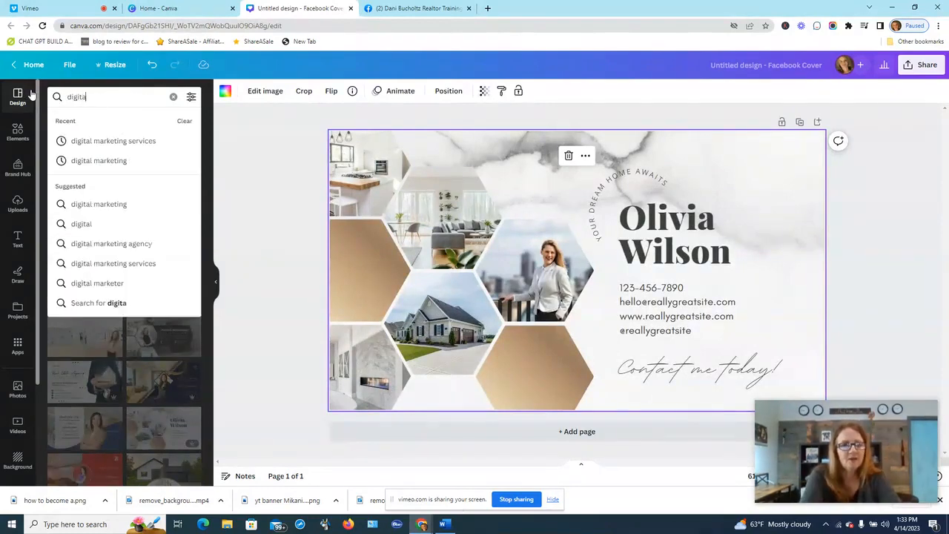
pyautogui.write('l marketing')
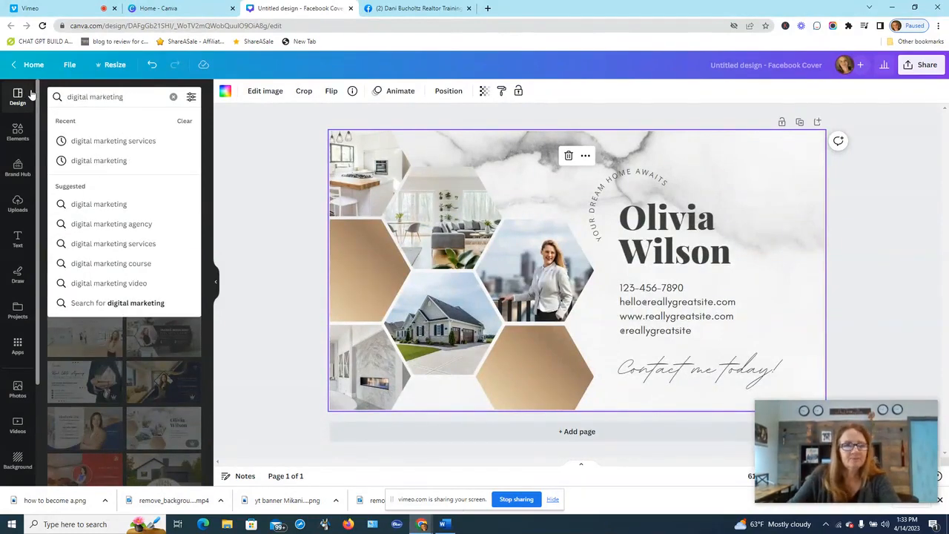
pyautogui.click(131, 143)
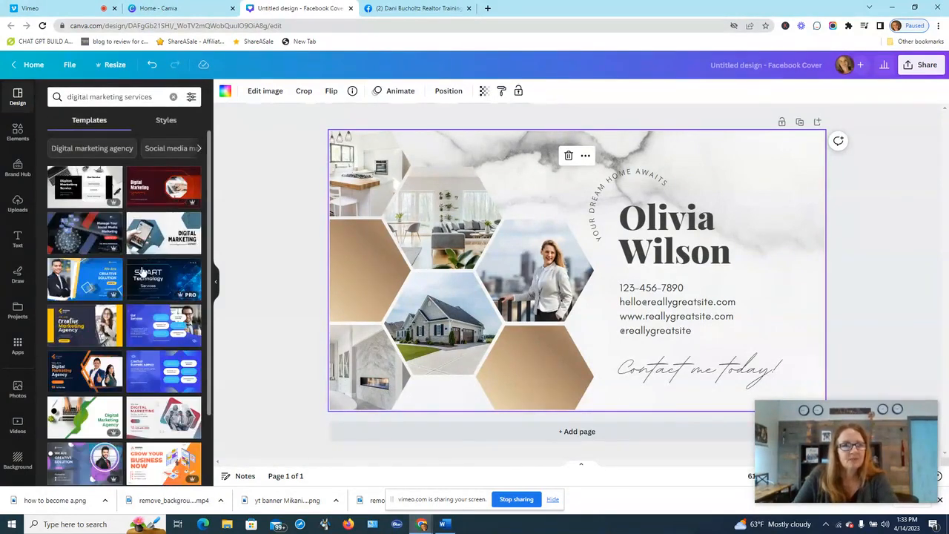
pyautogui.click(81, 194)
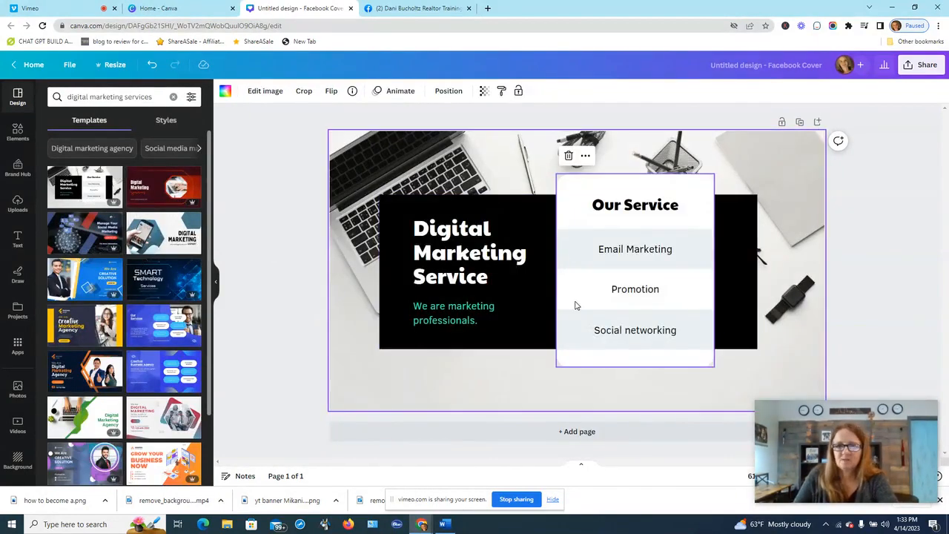
pyautogui.click(882, 224)
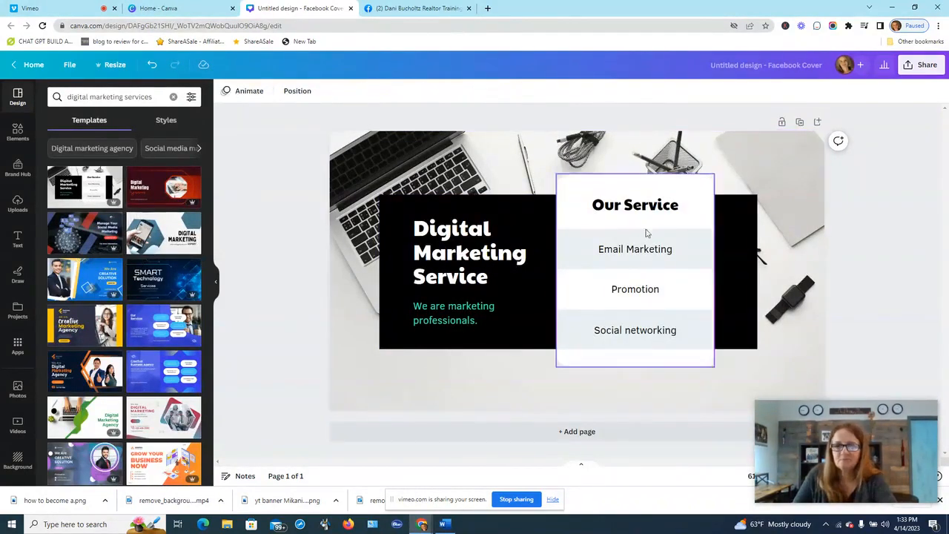
pyautogui.click(453, 235)
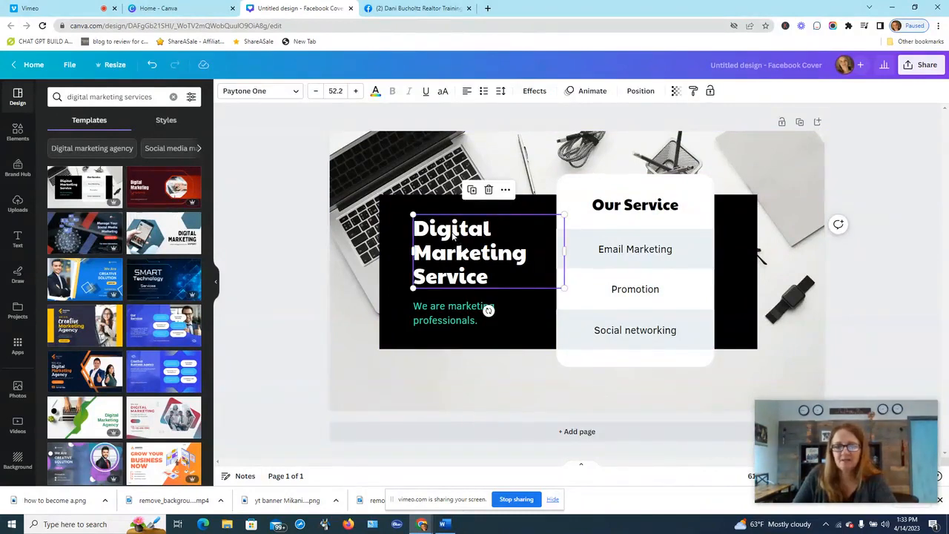
# - Change the headline text to 'Lead Generation for Real Estate Professionals'
pyautogui.doubleClick(454, 235)
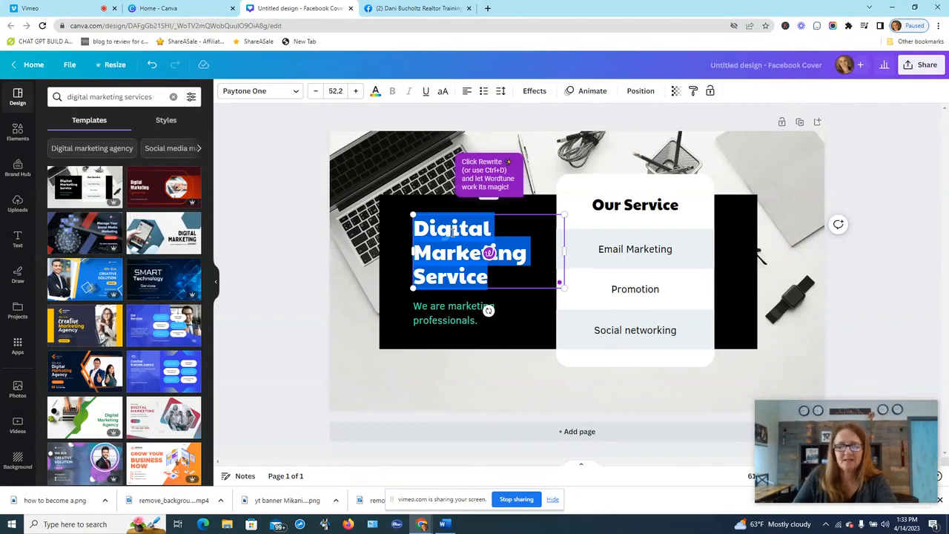
pyautogui.write('Lea')
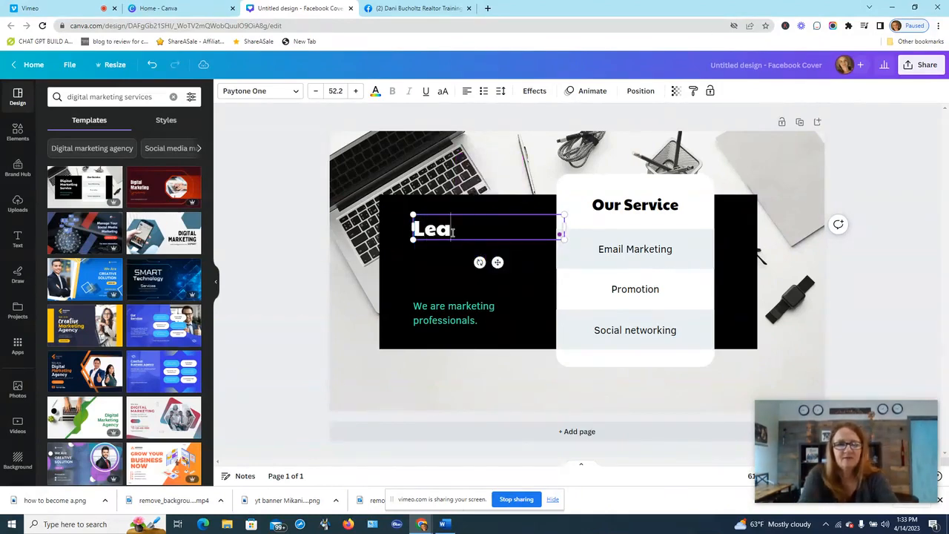
pyautogui.write('d Generation for ')
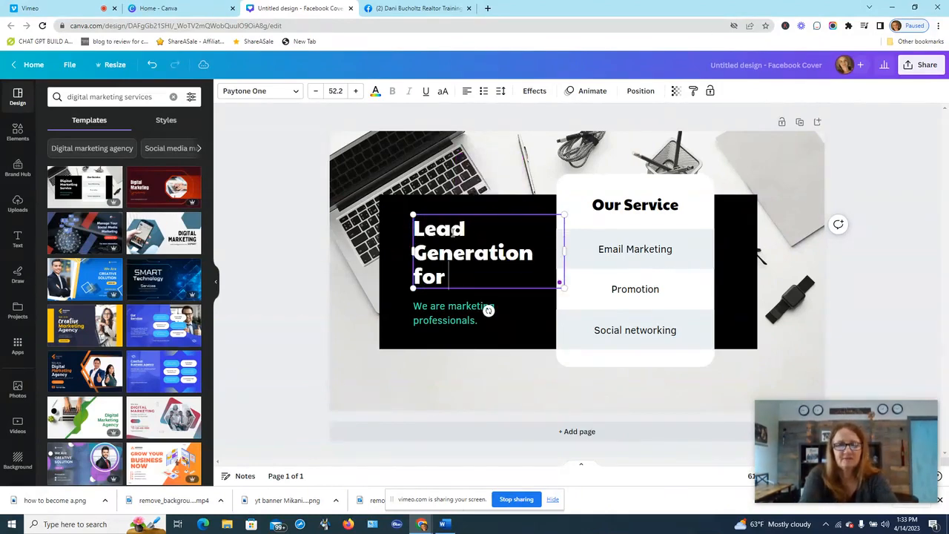
pyautogui.write('REal e')
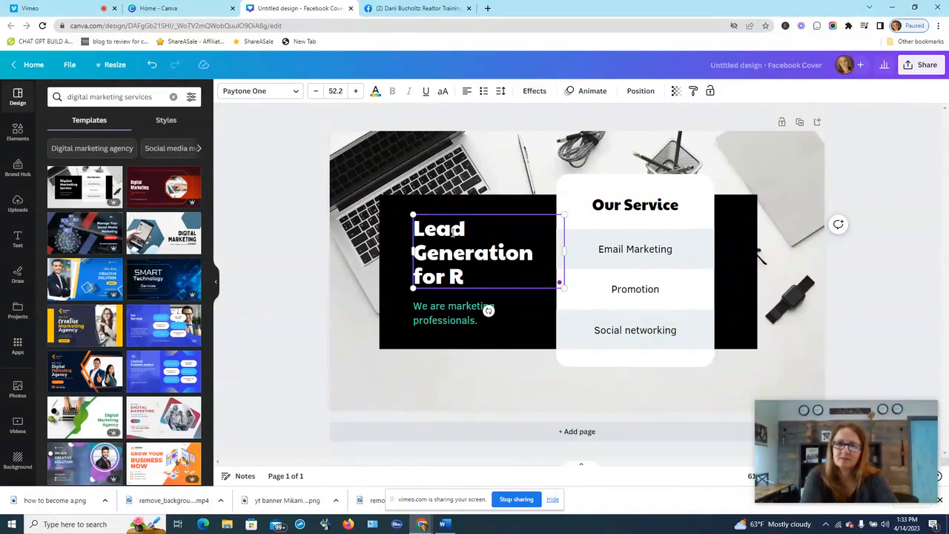
pyautogui.write(' Estate')
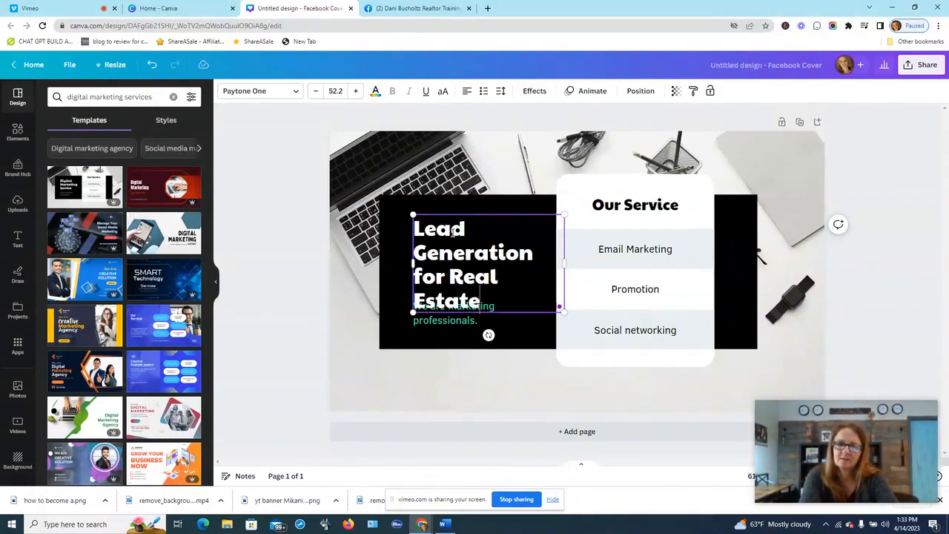
pyautogui.write(' Prog')
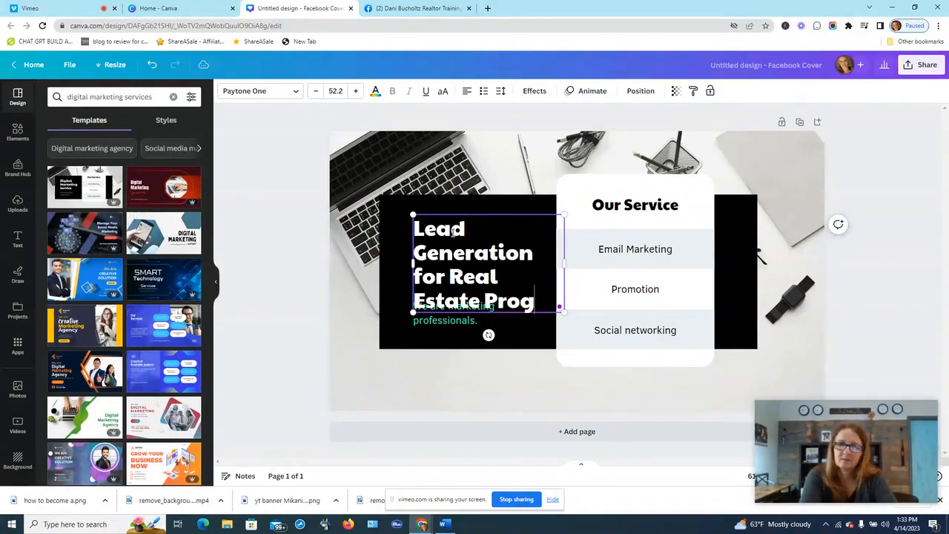
pyautogui.press('BackSpace')
pyautogui.write('fessionals')
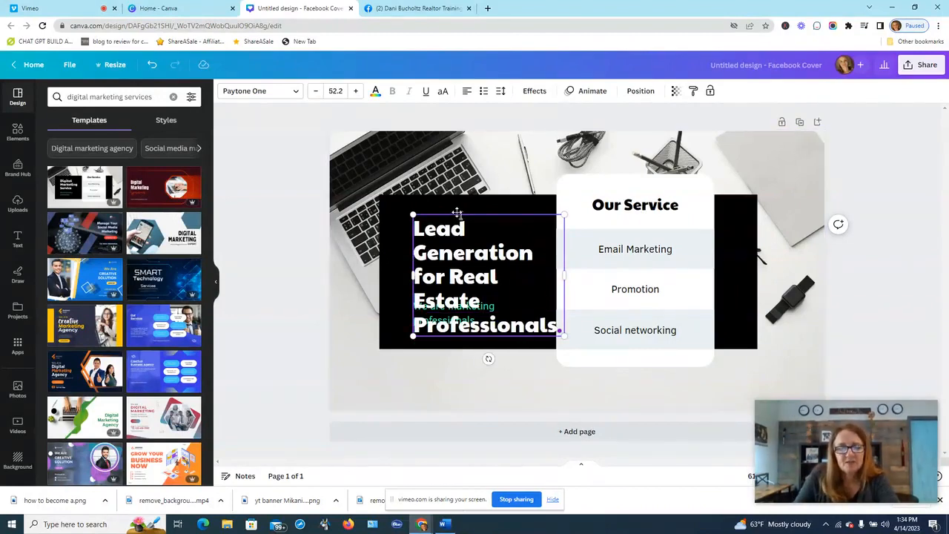
pyautogui.moveTo(458, 213); pyautogui.dragTo(407, 181)
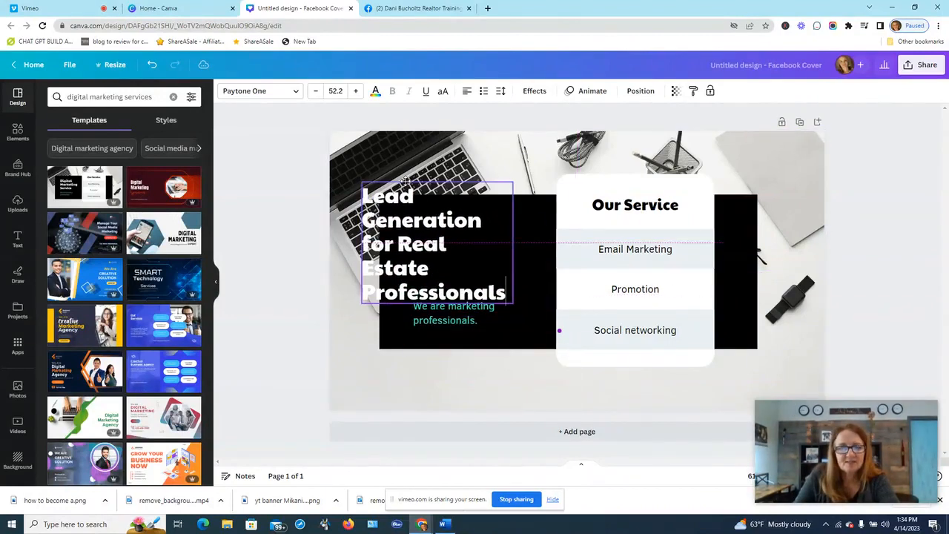
# - Move the headline inside the black panel and centre-align it
pyautogui.click(461, 319)
pyautogui.click(468, 275)
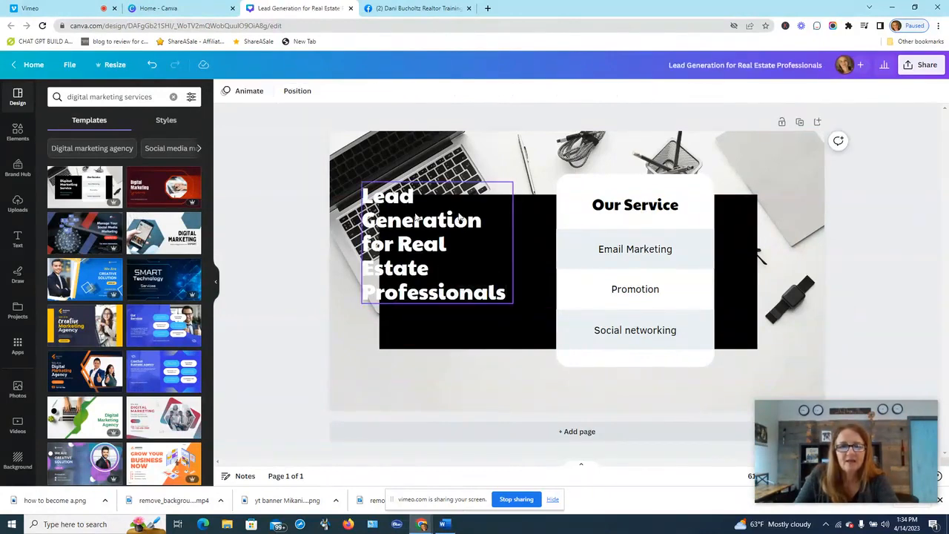
pyautogui.moveTo(408, 211); pyautogui.dragTo(442, 238)
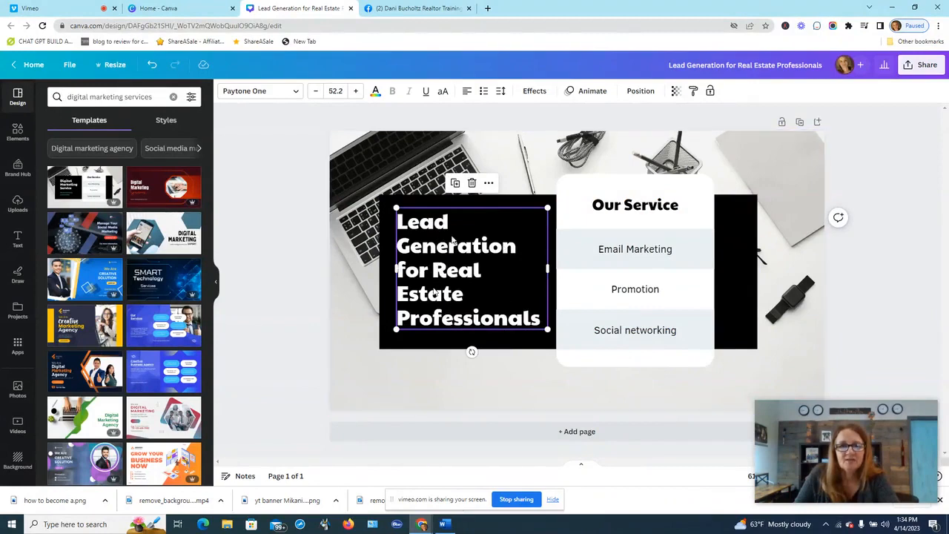
pyautogui.click(469, 92)
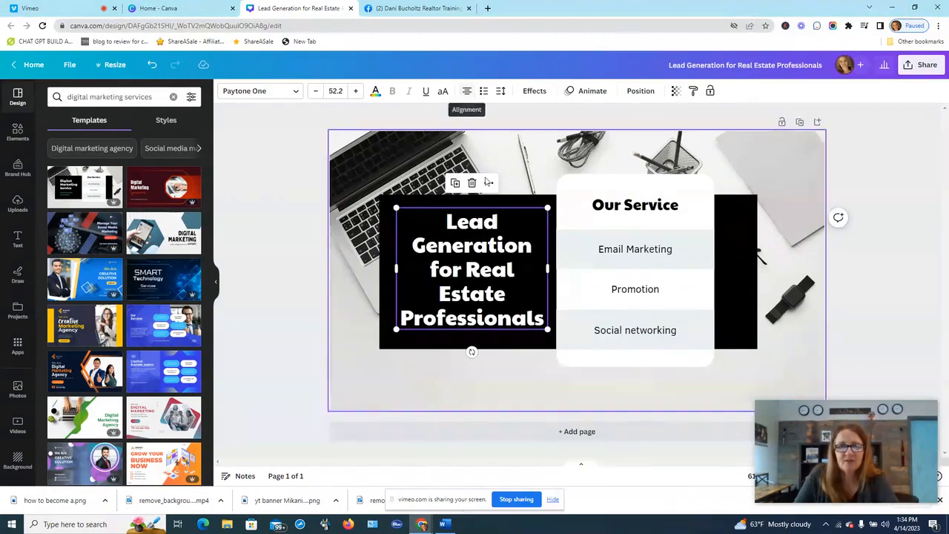
pyautogui.moveTo(465, 257); pyautogui.dragTo(460, 256)
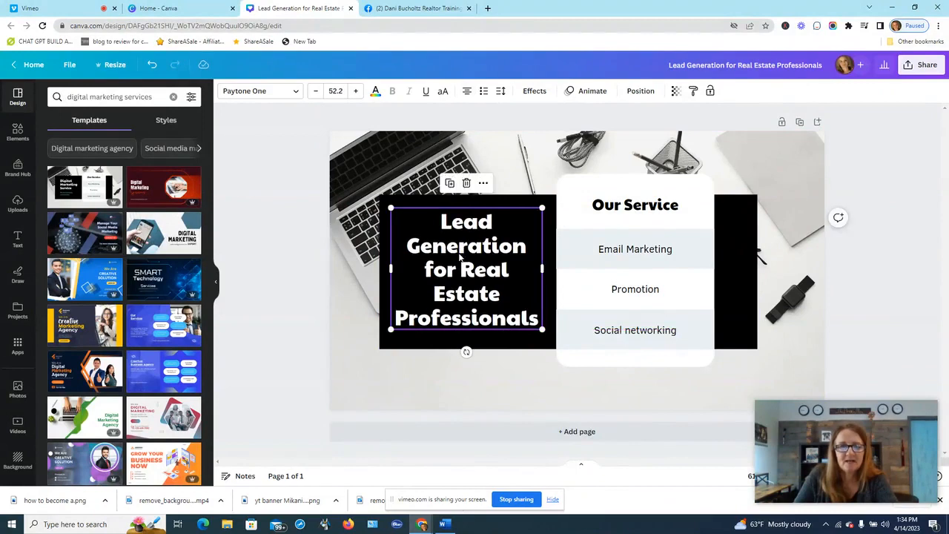
pyautogui.click(516, 203)
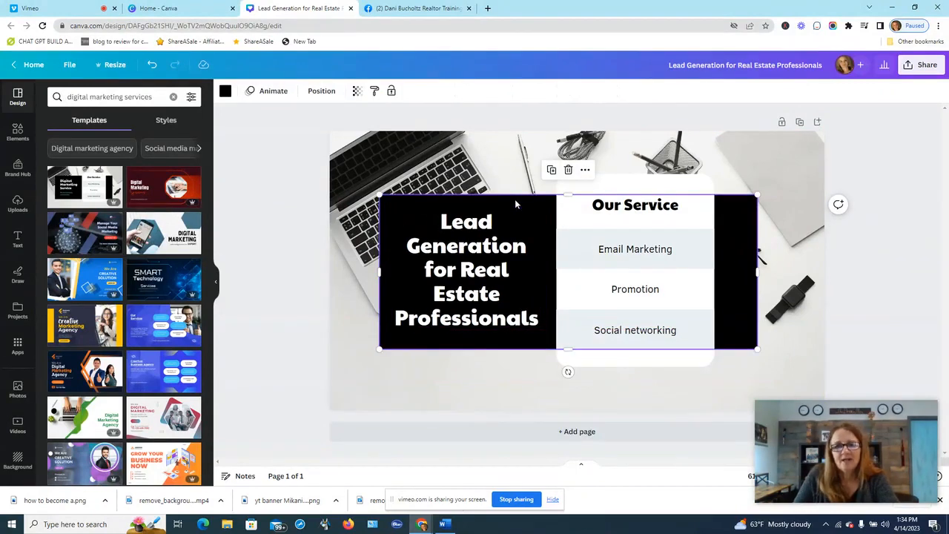
# - Recolour the headline panel bright blue from the palette and shift it left
pyautogui.click(225, 92)
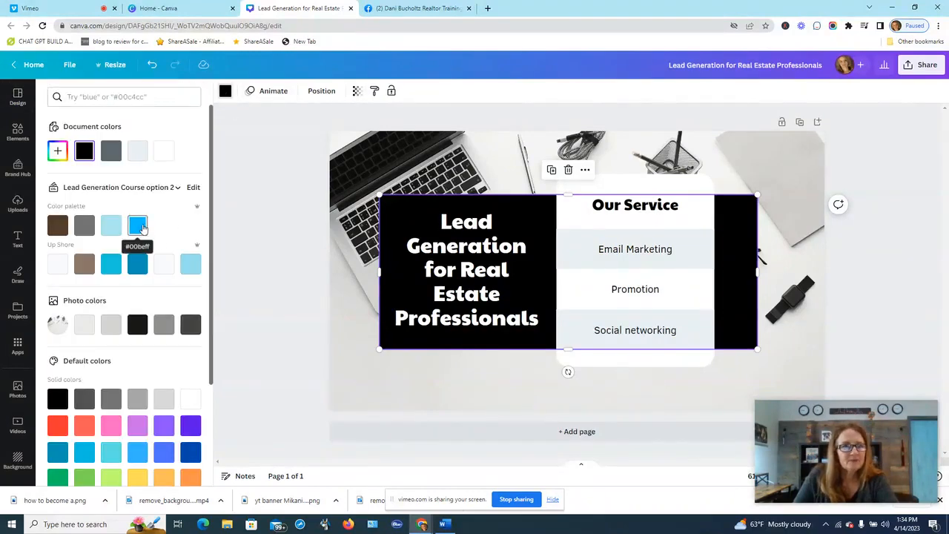
pyautogui.click(84, 225)
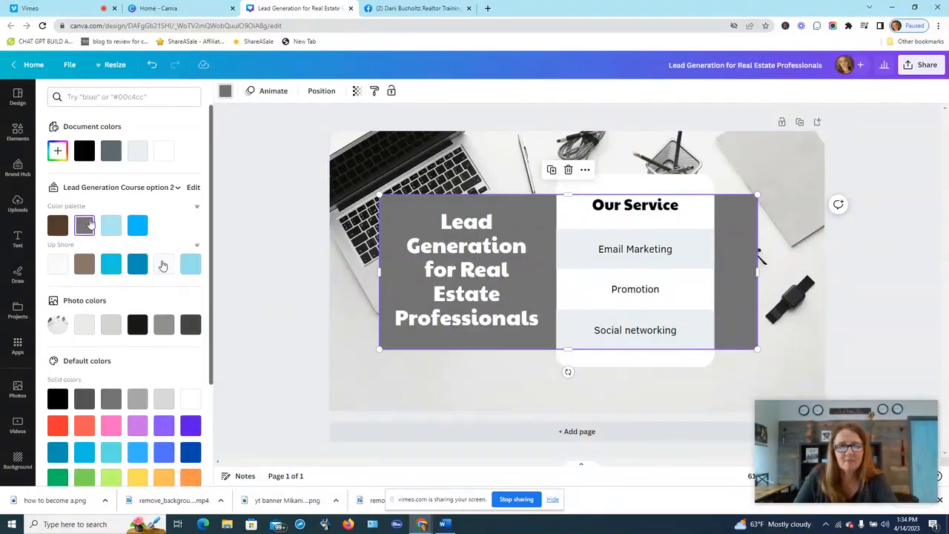
pyautogui.click(138, 224)
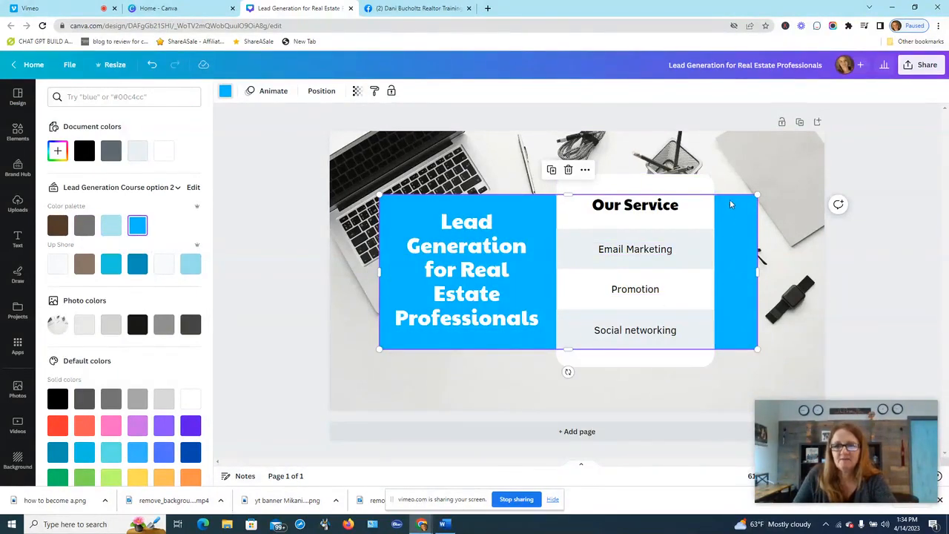
pyautogui.moveTo(734, 204); pyautogui.dragTo(710, 227)
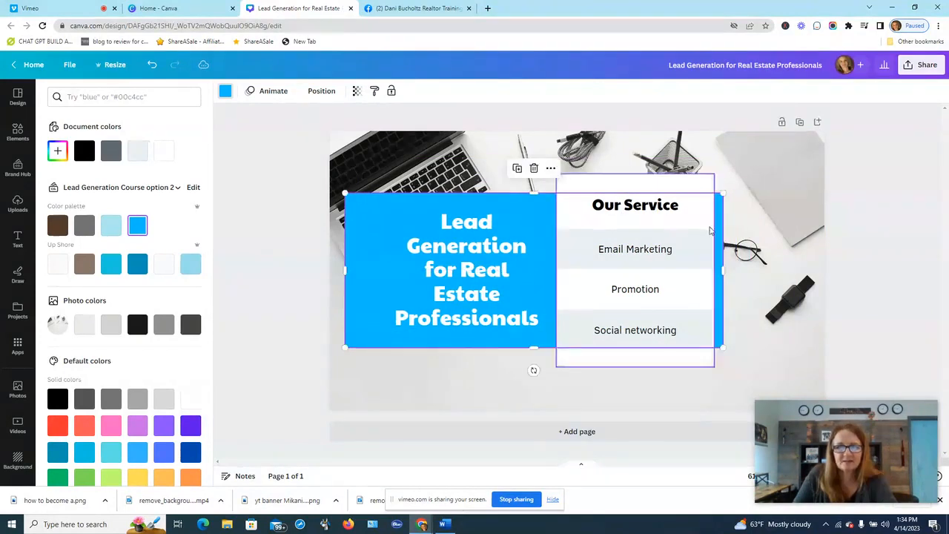
# - Delete the white service panel, the Our Service heading and the Email Marketing item
pyautogui.click(664, 223)
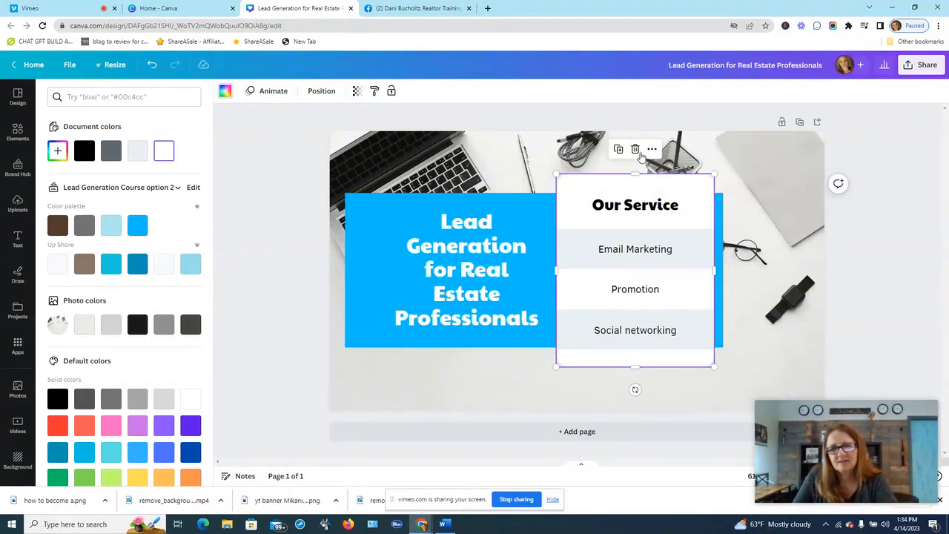
pyautogui.click(636, 151)
pyautogui.click(637, 207)
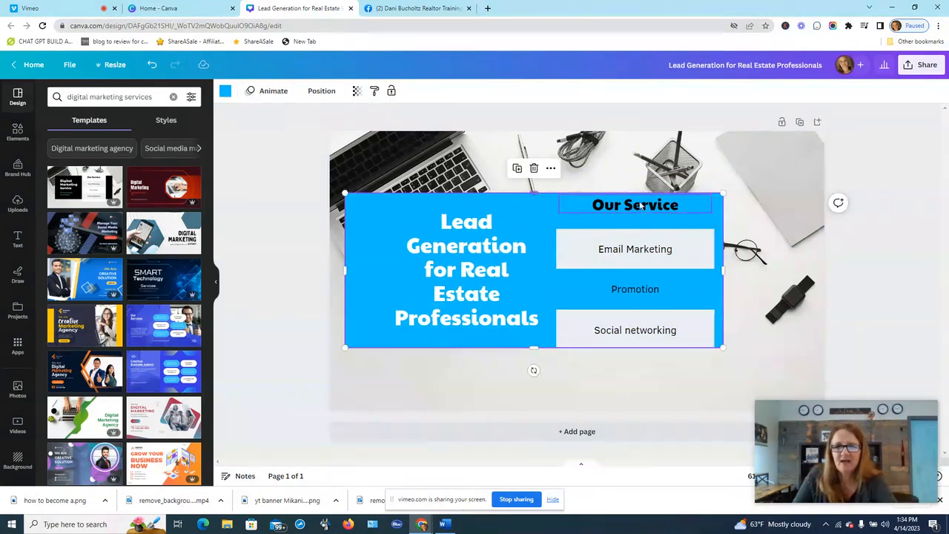
pyautogui.click(636, 207)
pyautogui.click(635, 171)
pyautogui.click(636, 250)
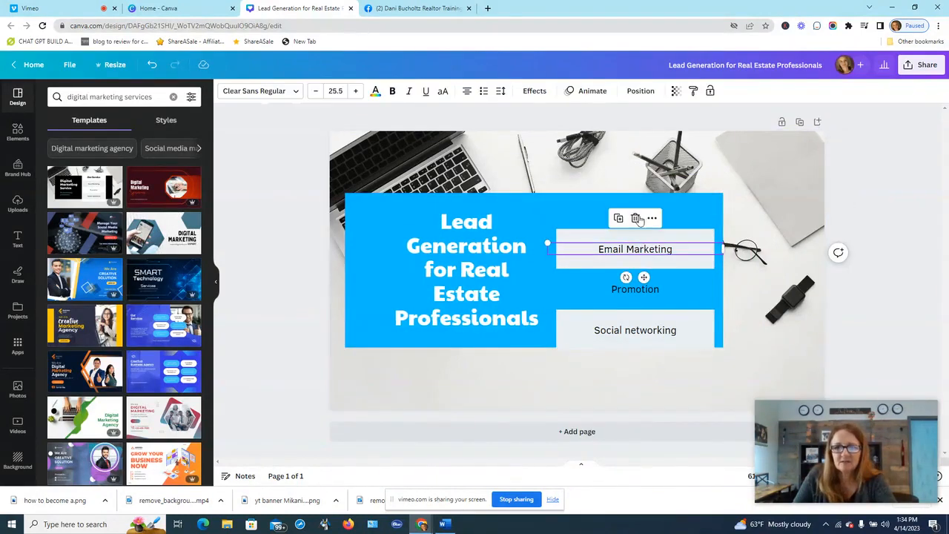
pyautogui.click(635, 218)
pyautogui.click(635, 204)
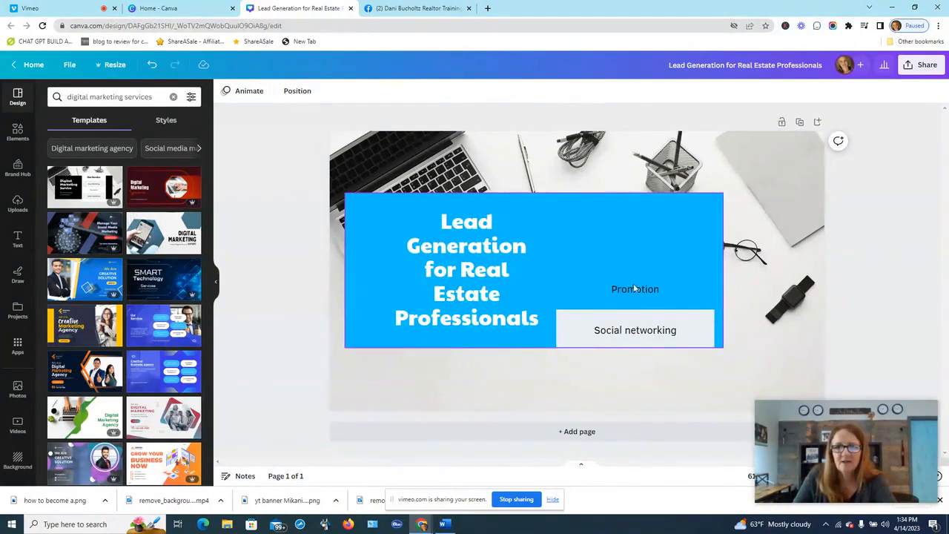
# - Delete the Promotion and Social networking items and slide the blue panel right
pyautogui.click(635, 289)
pyautogui.click(637, 257)
pyautogui.click(630, 318)
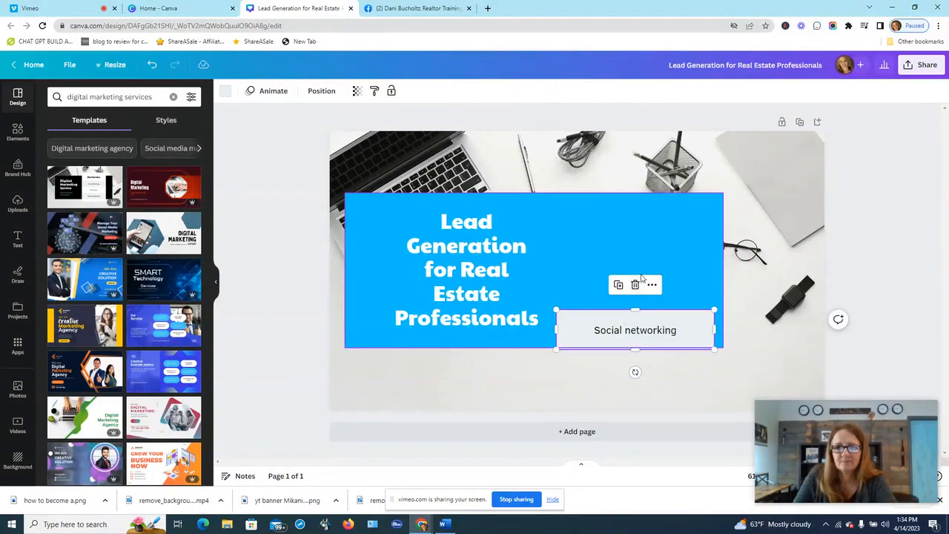
pyautogui.click(635, 282)
pyautogui.click(633, 323)
pyautogui.click(633, 322)
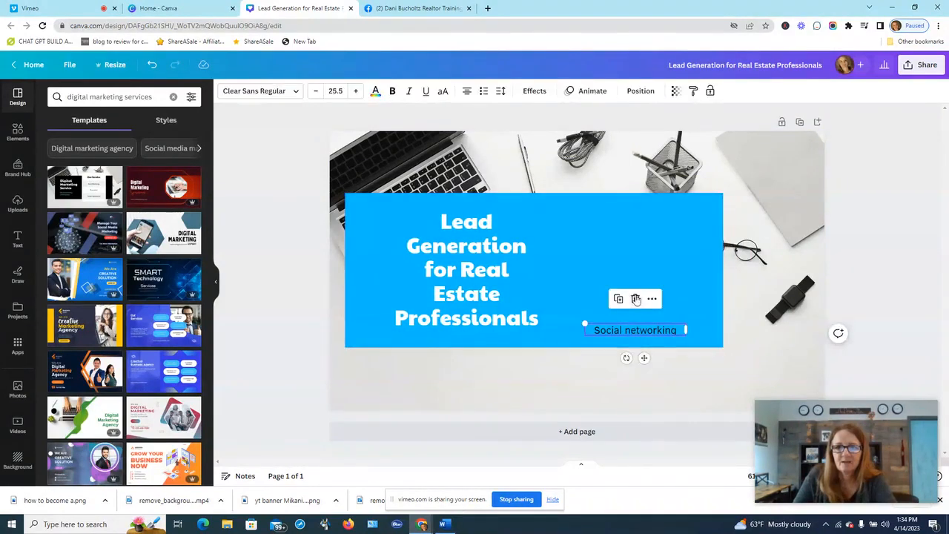
pyautogui.click(633, 296)
pyautogui.moveTo(623, 231); pyautogui.dragTo(660, 232)
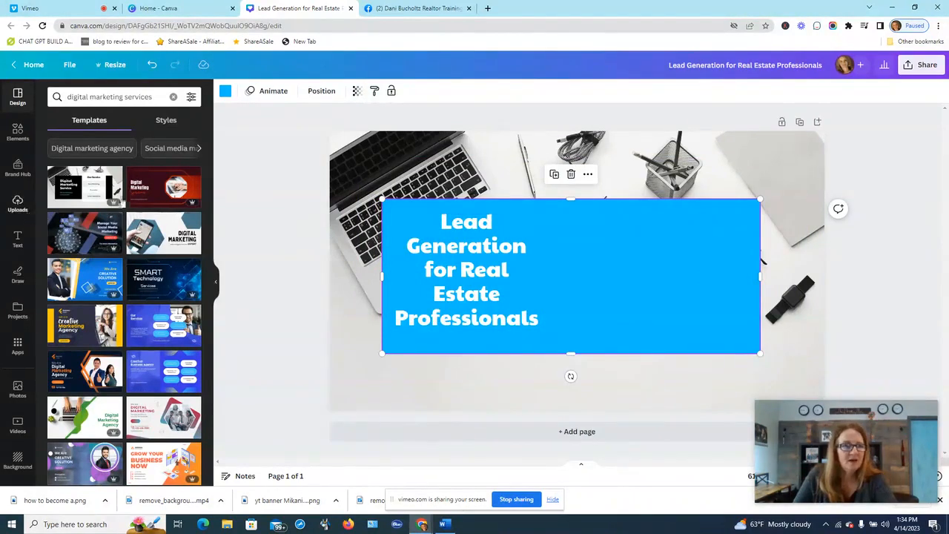
# - Narrow the blue panel to fit tightly around the headline title
pyautogui.moveTo(760, 276); pyautogui.dragTo(559, 267)
pyautogui.click(663, 303)
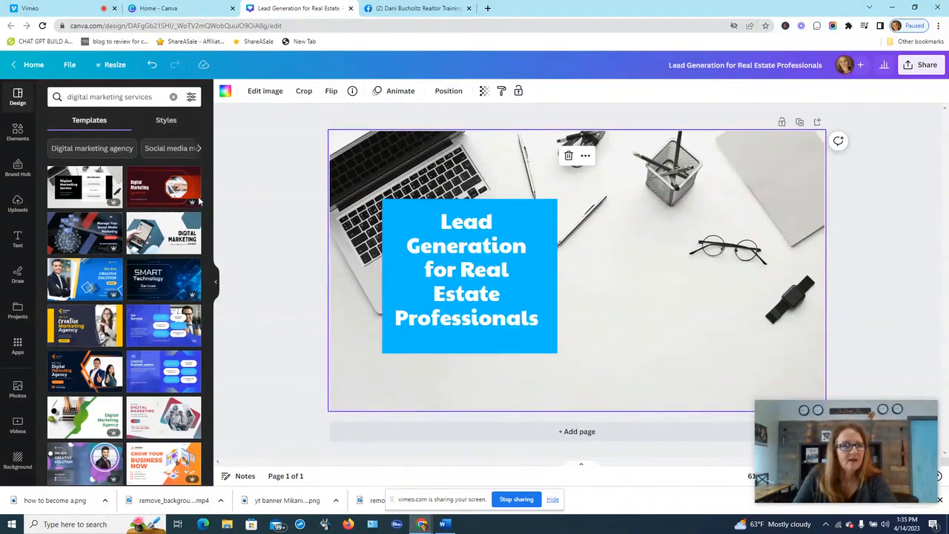
pyautogui.click(16, 205)
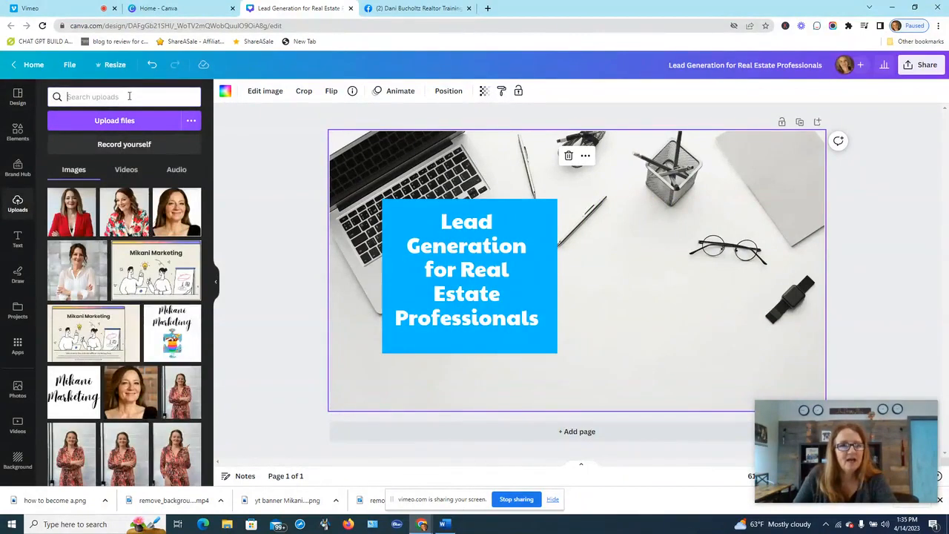
# - Add a rounded landscape frame from the 'frame' elements search over the glasses on the right
pyautogui.click(17, 130)
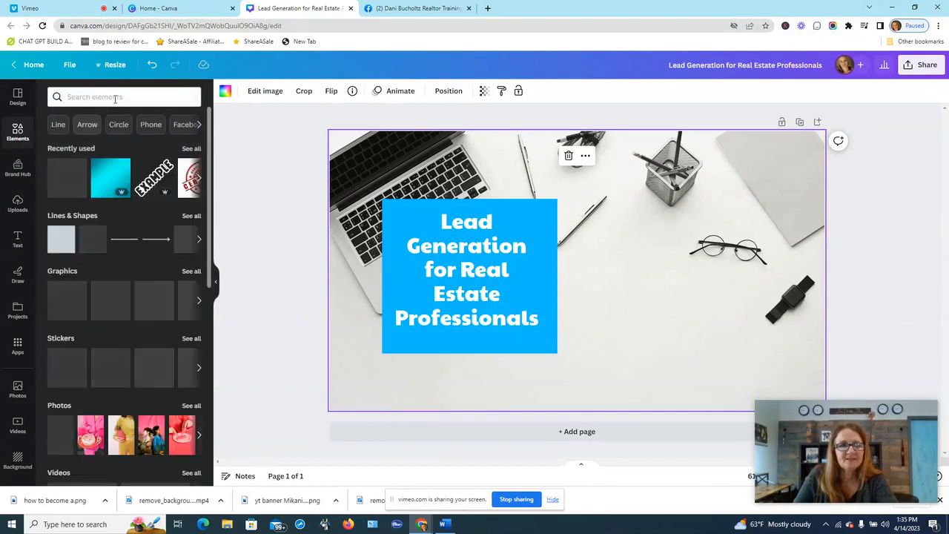
pyautogui.write('frame')
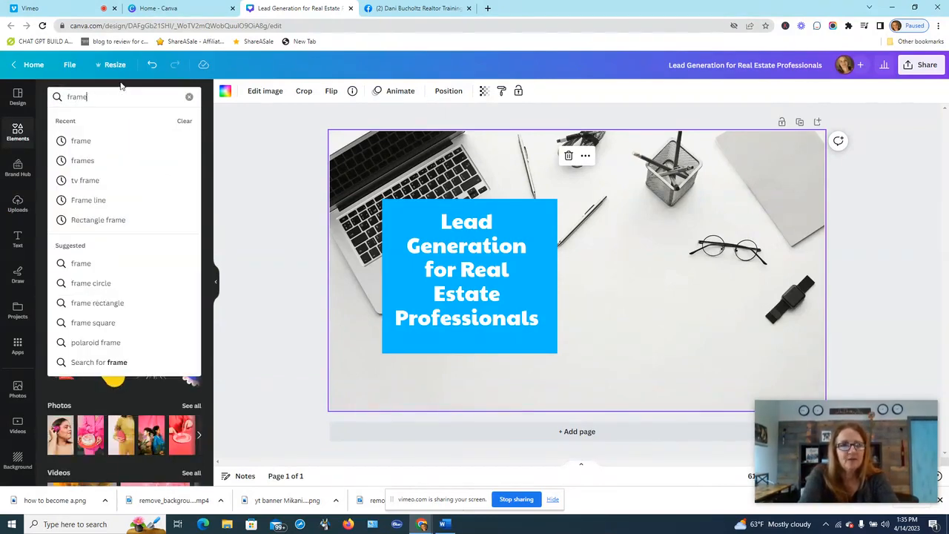
pyautogui.click(81, 142)
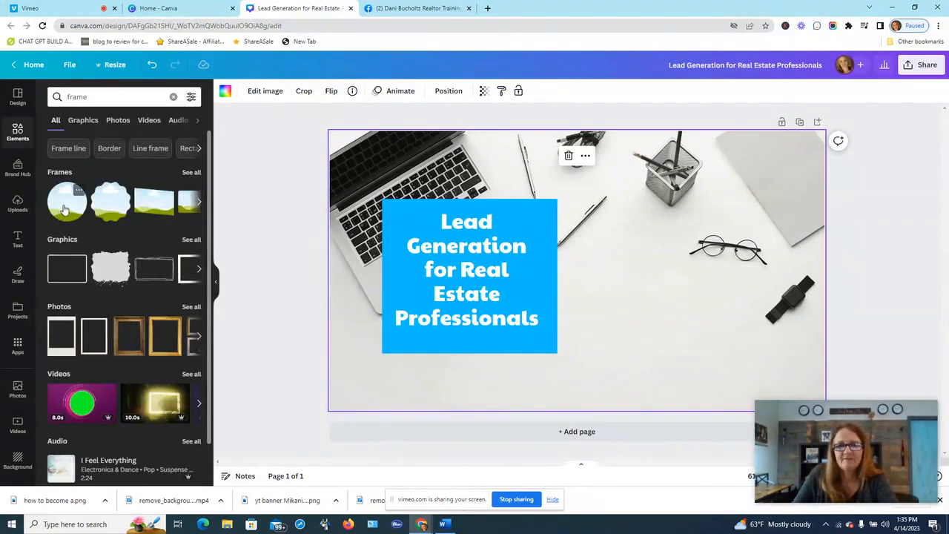
pyautogui.click(199, 207)
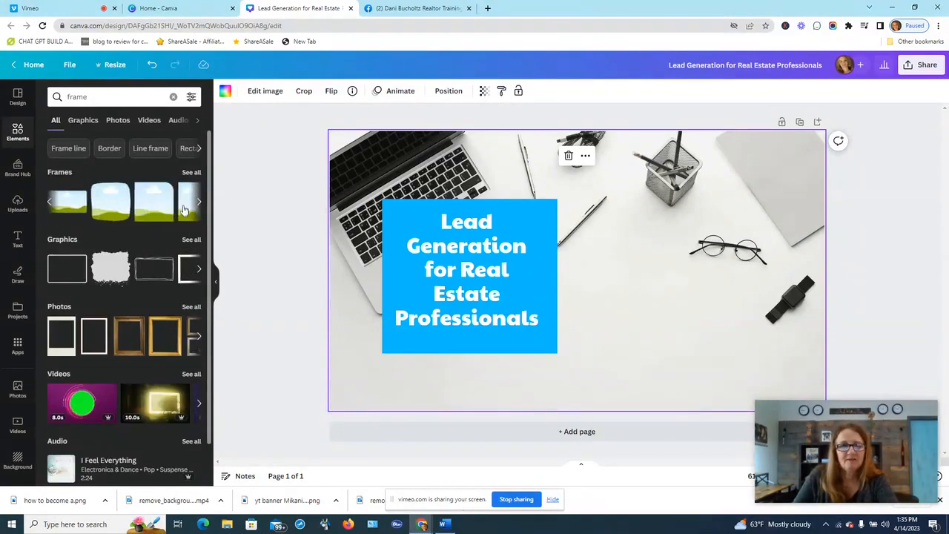
pyautogui.click(112, 212)
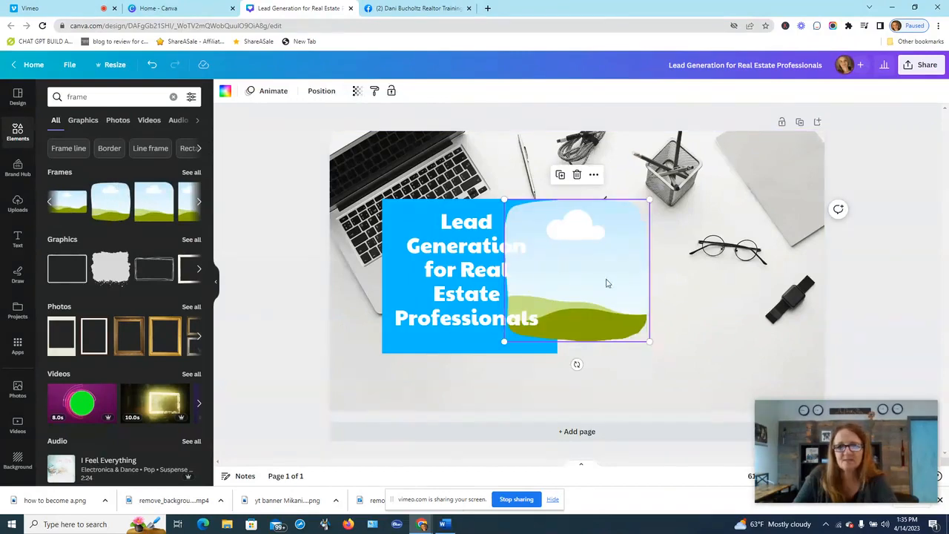
pyautogui.moveTo(604, 275); pyautogui.dragTo(765, 277)
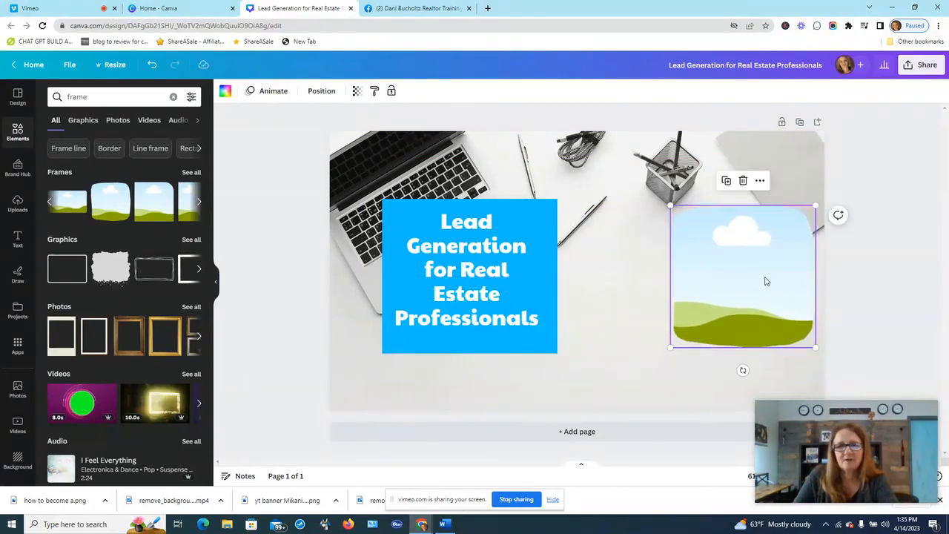
pyautogui.click(17, 206)
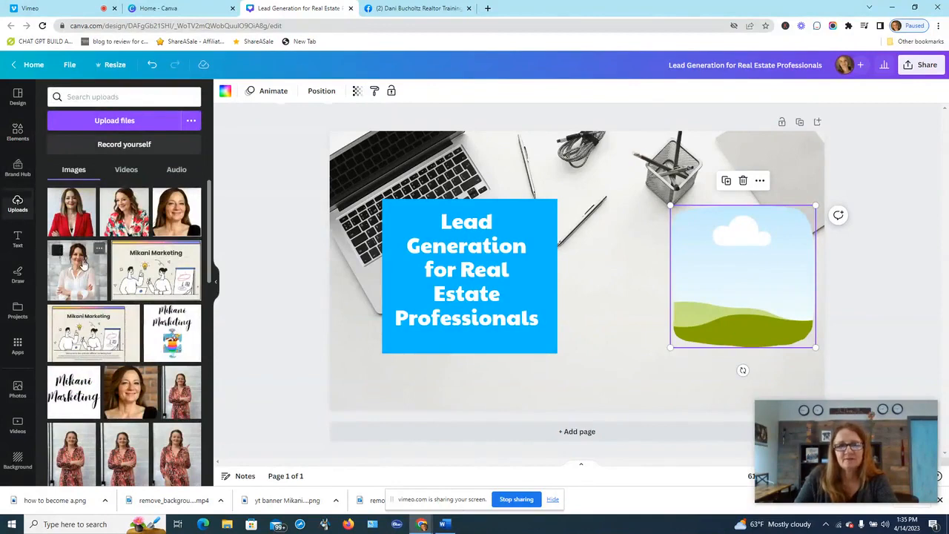
# - Drop the uploaded woman-in-white portrait into the rounded frame
pyautogui.moveTo(82, 274); pyautogui.dragTo(789, 261)
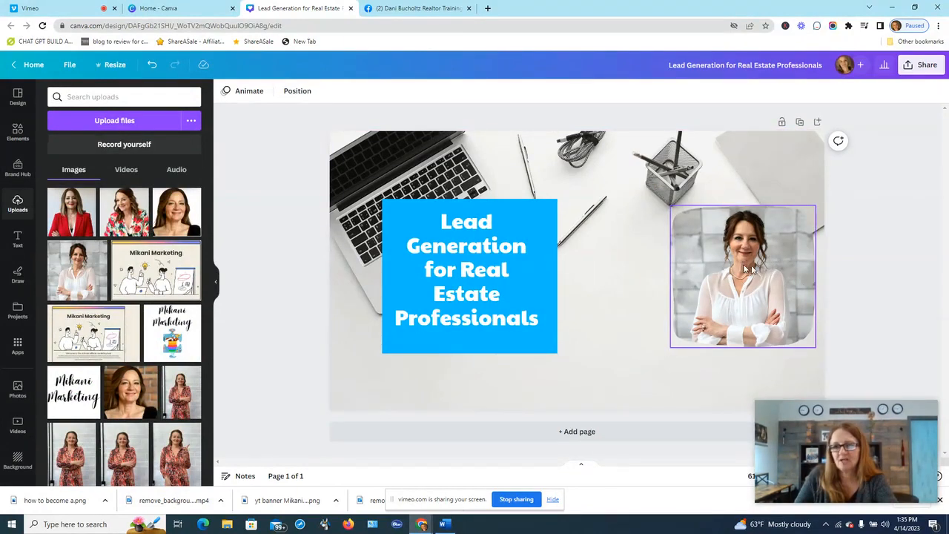
pyautogui.click(773, 264)
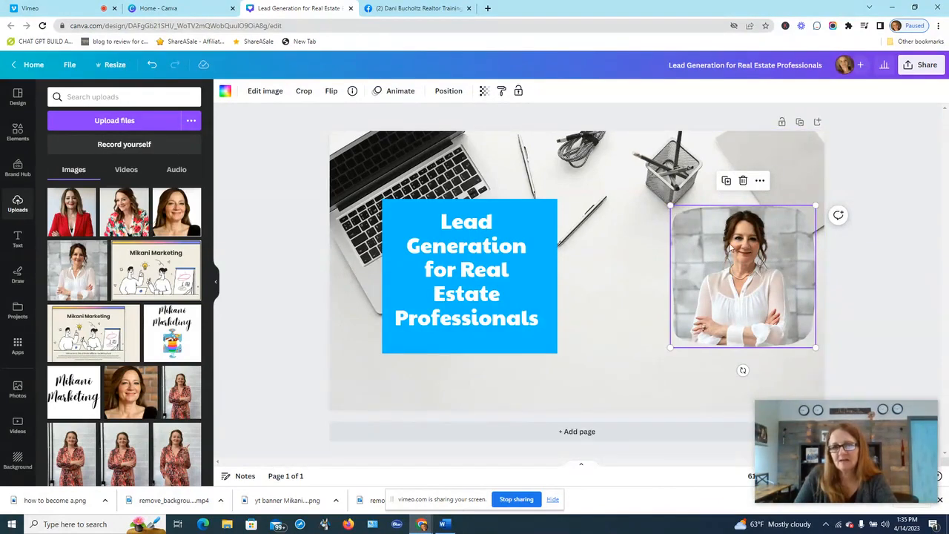
pyautogui.click(260, 91)
# - Cut out the framed portrait with BG Remover so the woman stands over the desk photo
pyautogui.click(86, 312)
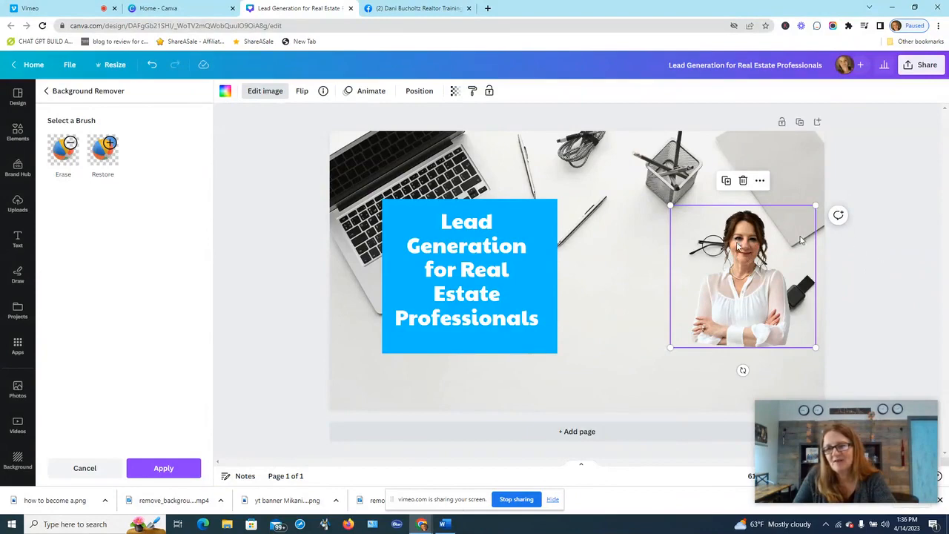
pyautogui.click(921, 266)
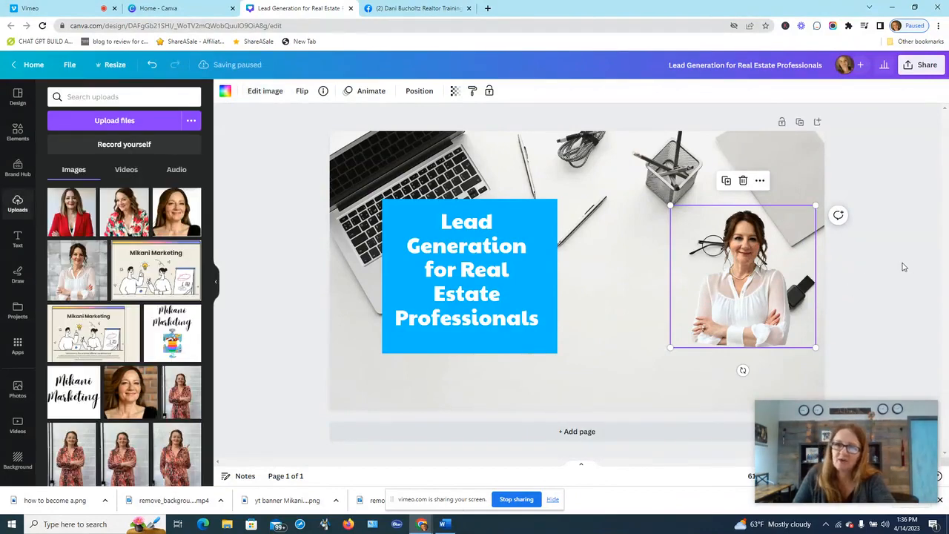
pyautogui.click(855, 259)
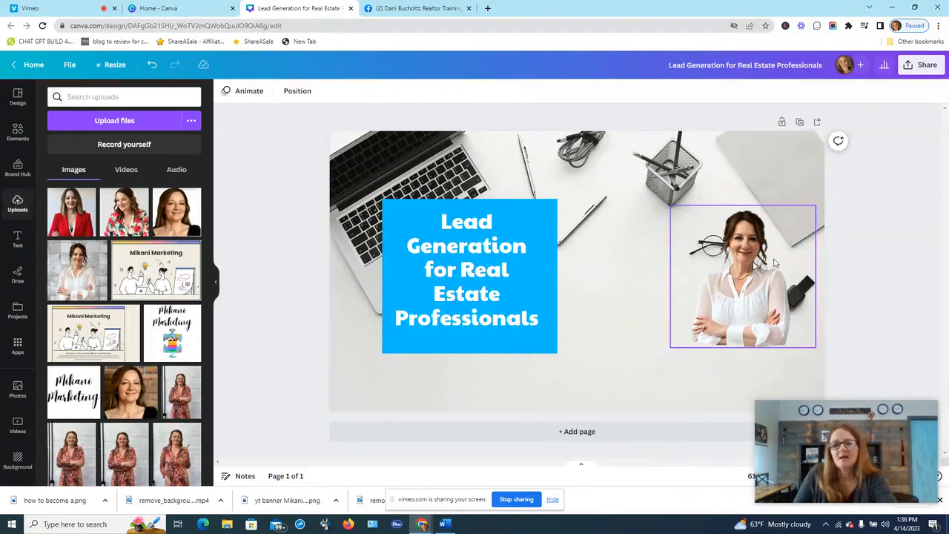
pyautogui.click(764, 264)
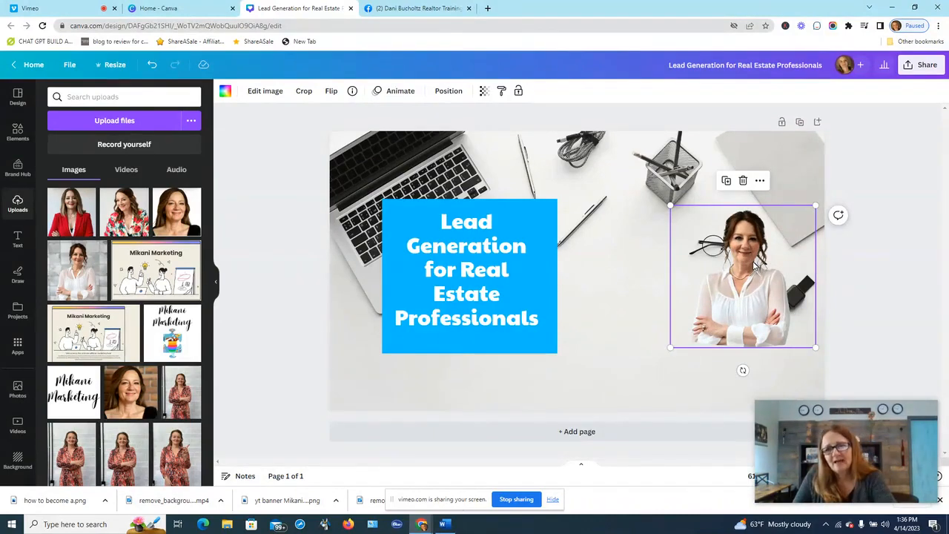
# - Add a Glow shadow to the cut-out portrait, then enlarge it and shift it left
pyautogui.click(256, 91)
pyautogui.scroll(-5, 81, 275)
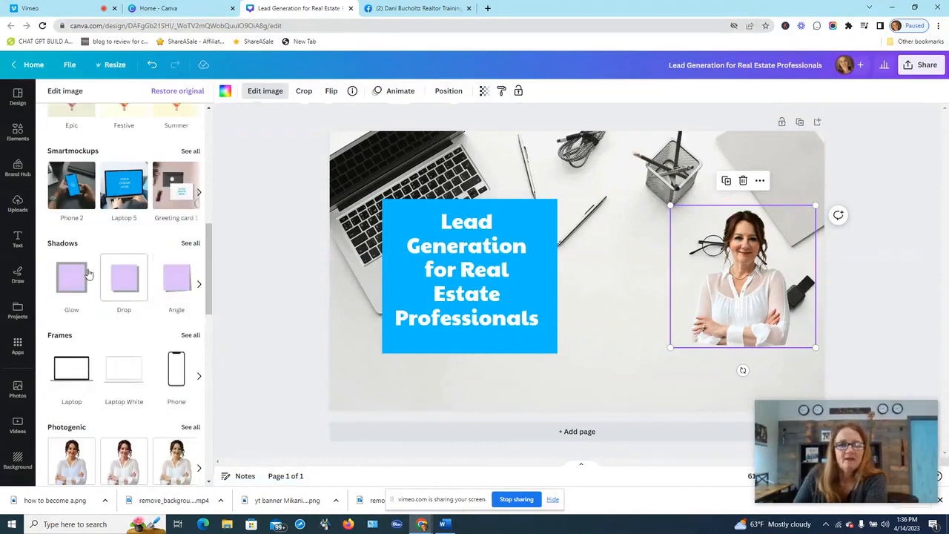
pyautogui.click(71, 276)
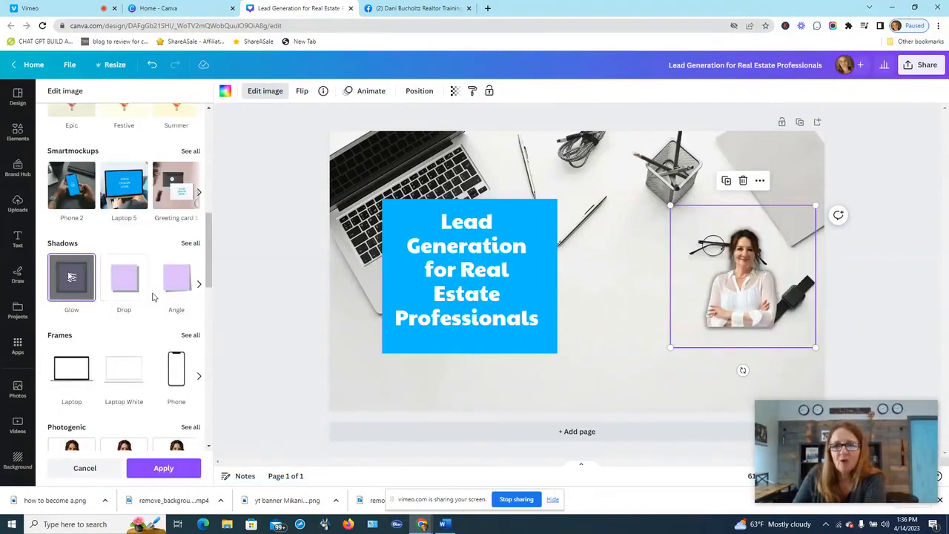
pyautogui.click(72, 280)
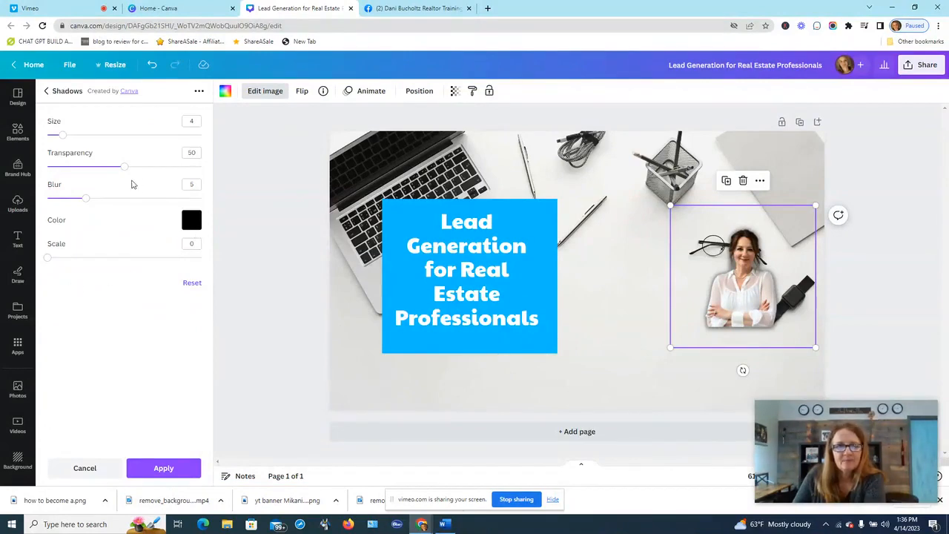
pyautogui.moveTo(64, 136); pyautogui.dragTo(97, 131)
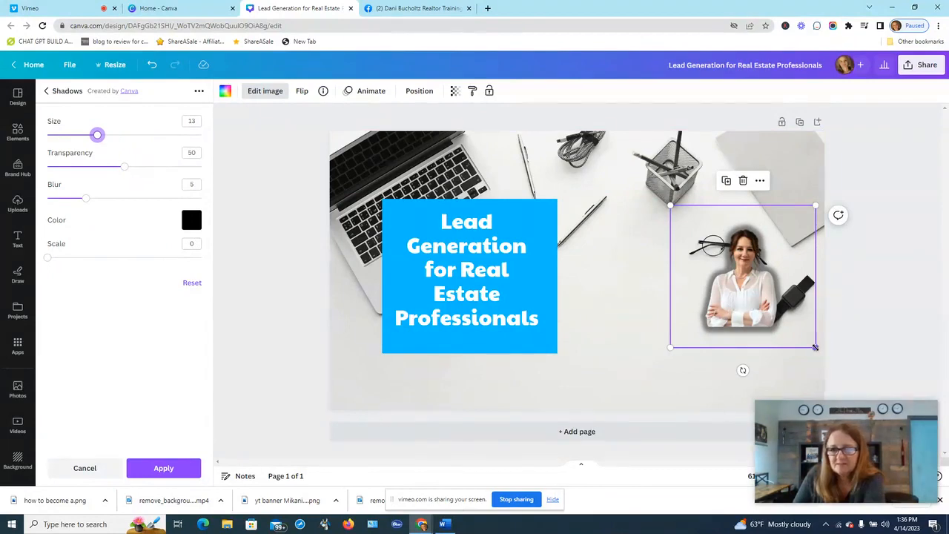
pyautogui.moveTo(815, 347); pyautogui.dragTo(877, 486)
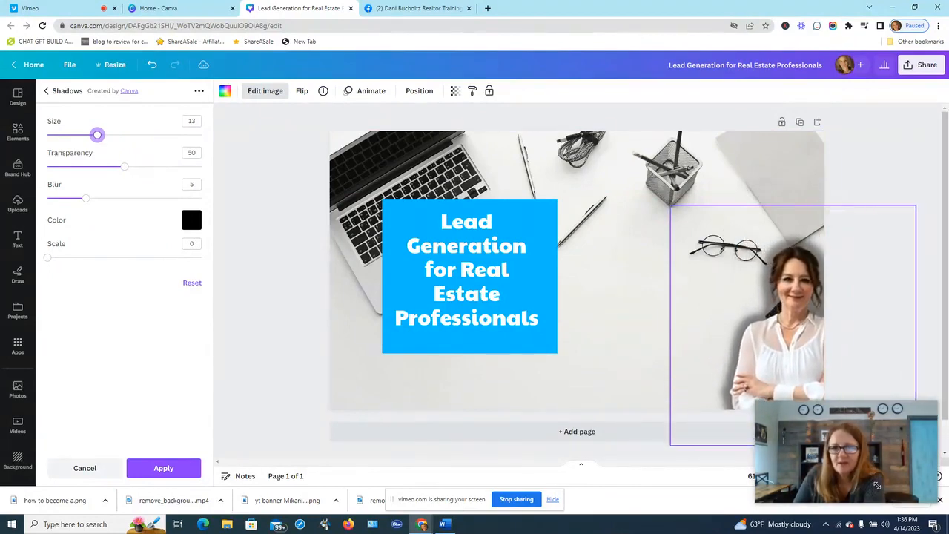
pyautogui.moveTo(791, 357); pyautogui.dragTo(745, 354)
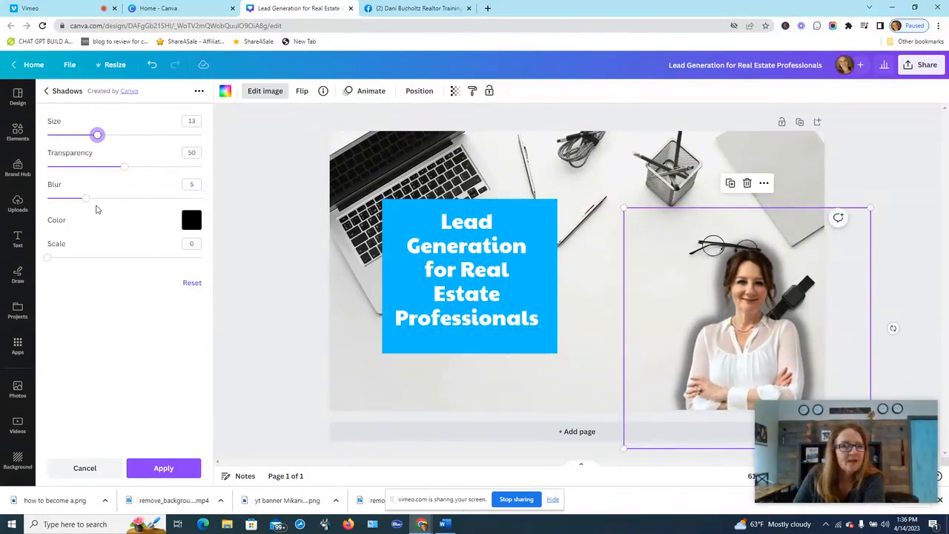
# - Tune the glow to size 11, blur 9 and transparency 68, and apply it
pyautogui.moveTo(84, 199); pyautogui.dragTo(151, 169)
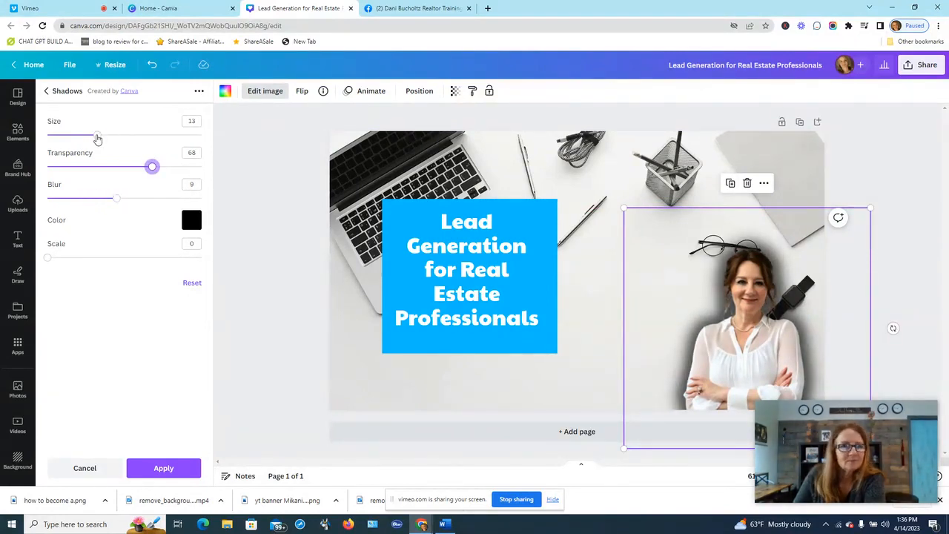
pyautogui.moveTo(97, 138); pyautogui.dragTo(89, 135)
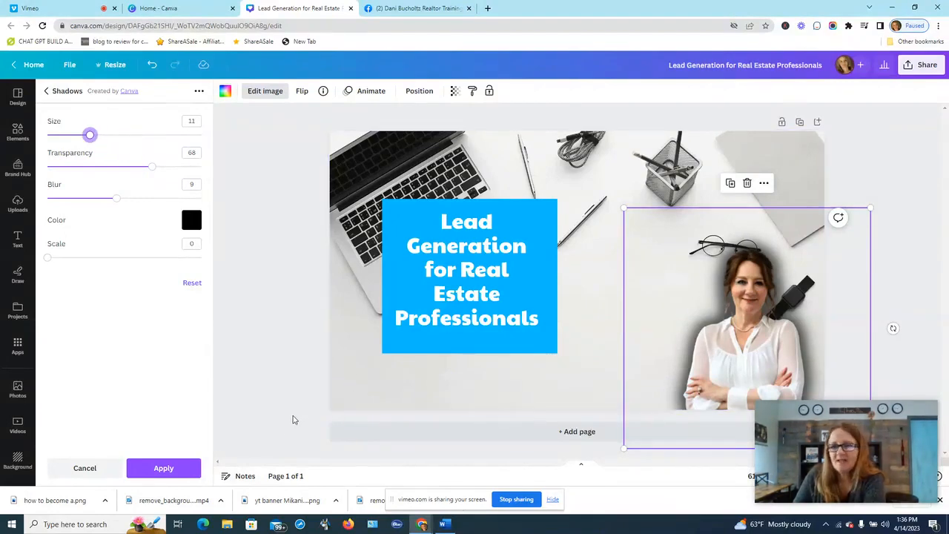
pyautogui.click(163, 468)
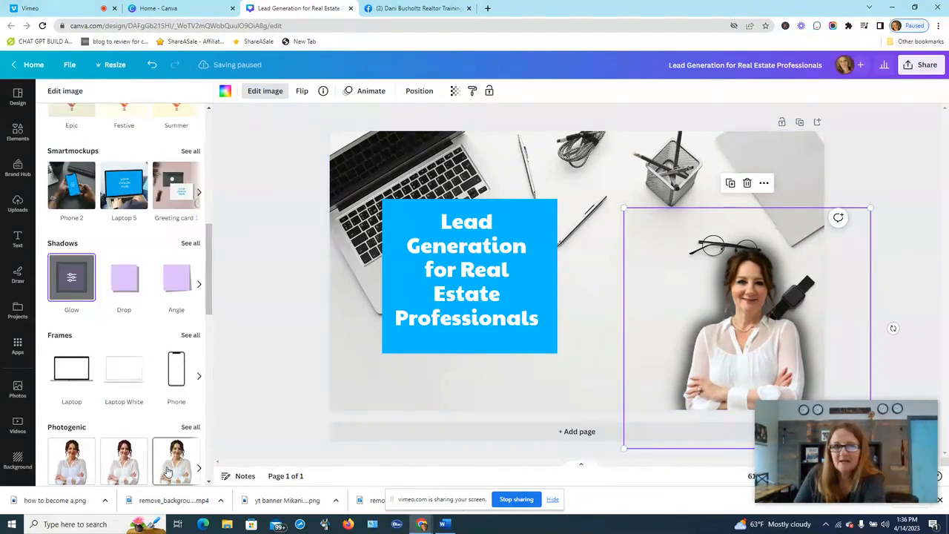
pyautogui.click(880, 161)
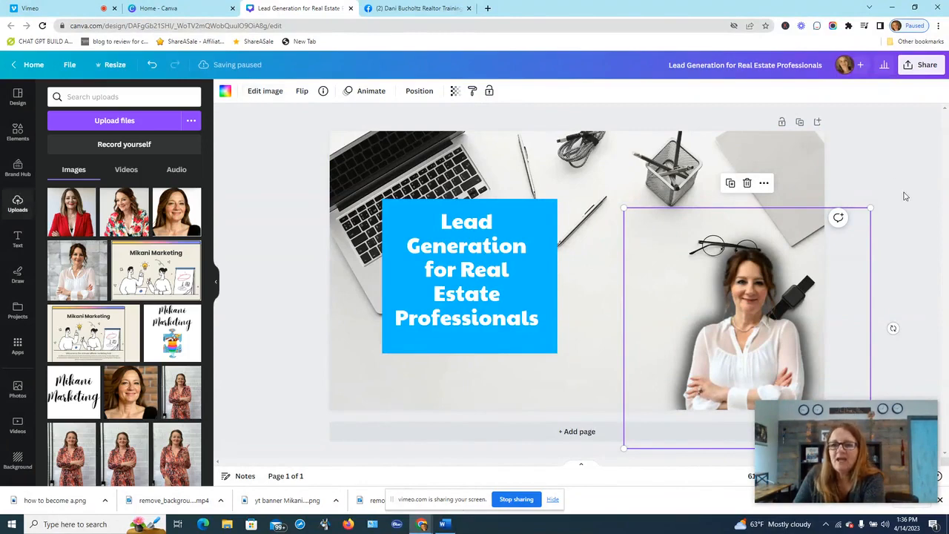
# - Retitle the design 'FB Canner LGRE'
pyautogui.click(915, 215)
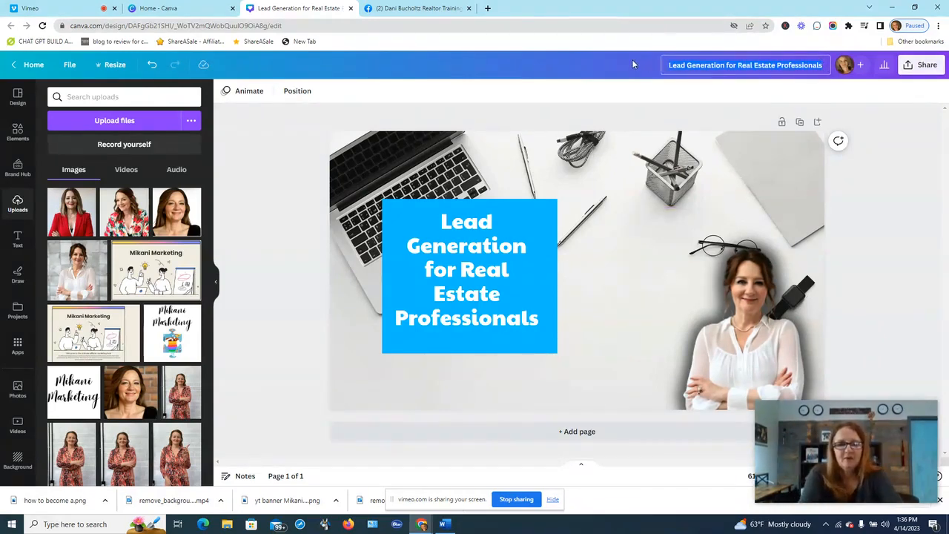
pyautogui.write('FB')
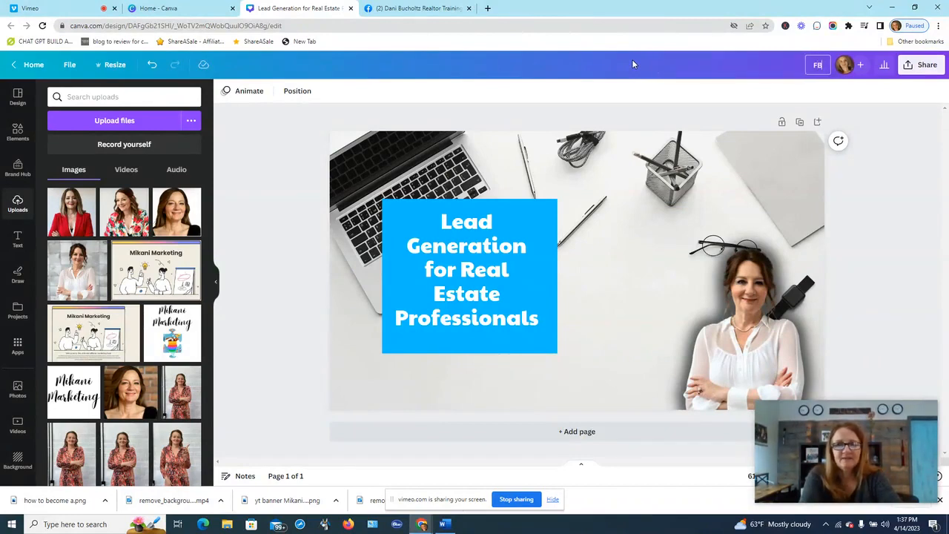
pyautogui.write(' Canner L')
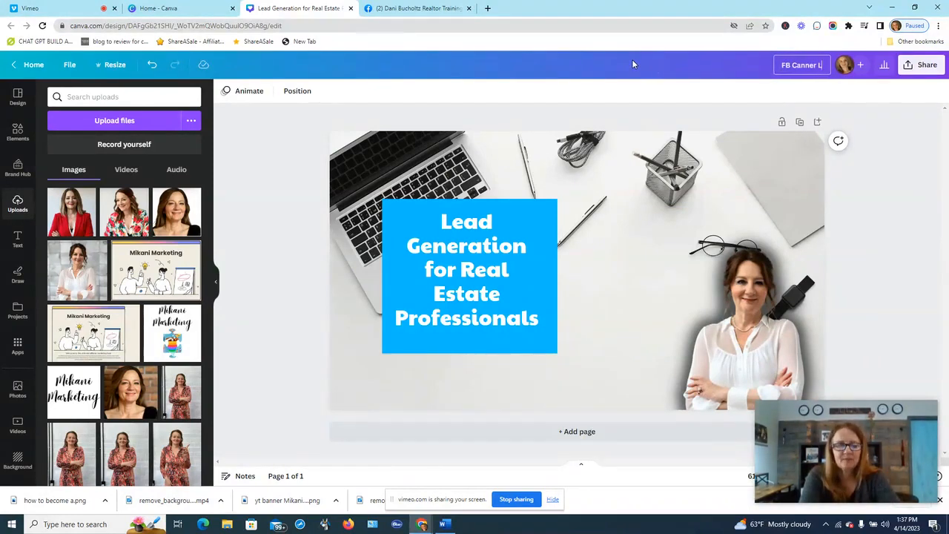
pyautogui.write('GRE')
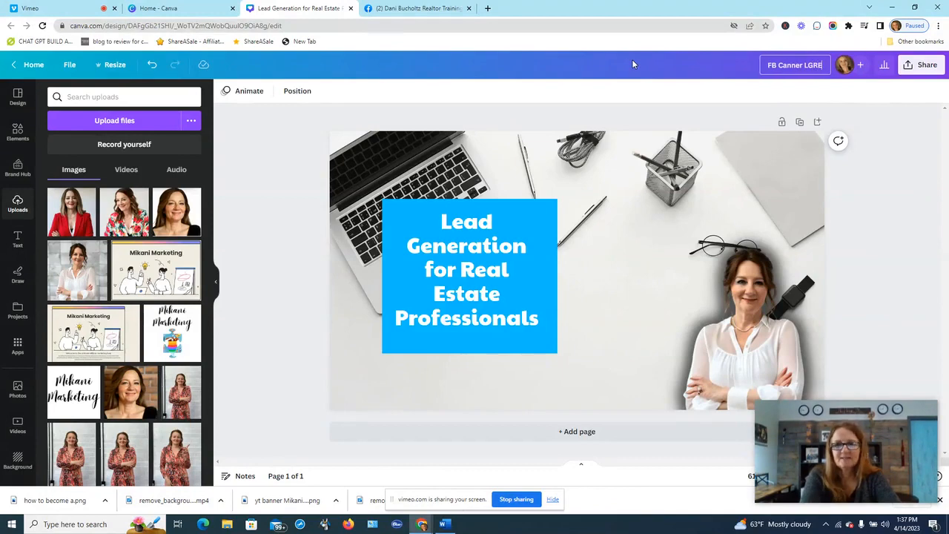
pyautogui.press('Return')
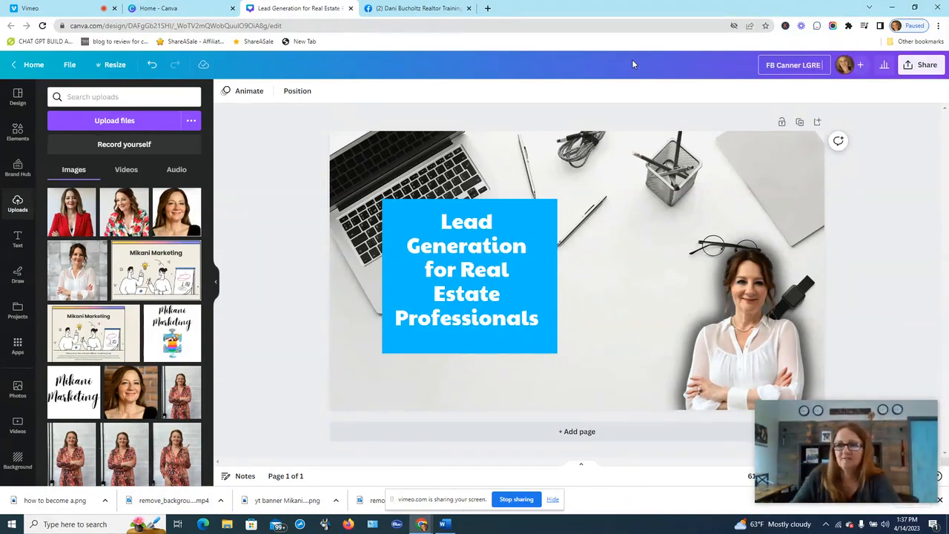
pyautogui.click(918, 67)
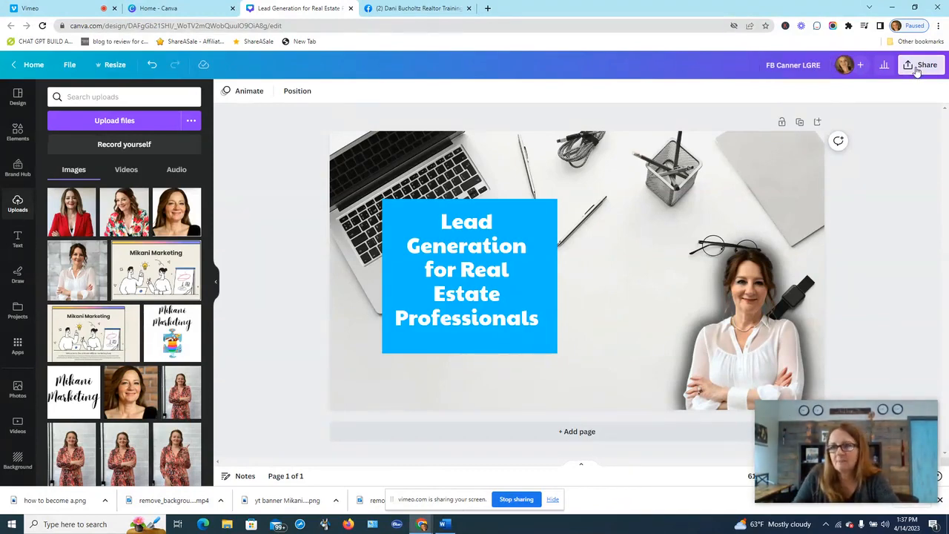
# - Save the design into the 'test' folder
pyautogui.click(818, 260)
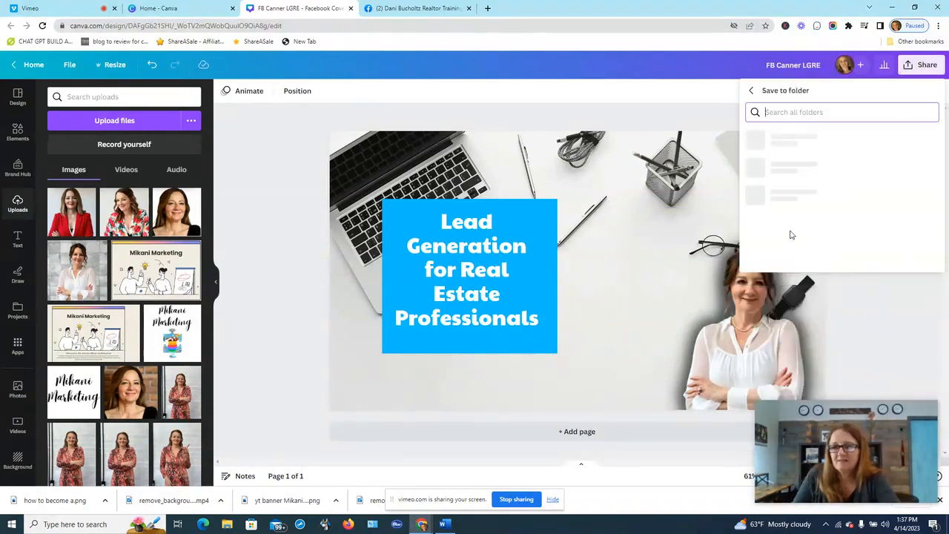
pyautogui.click(794, 162)
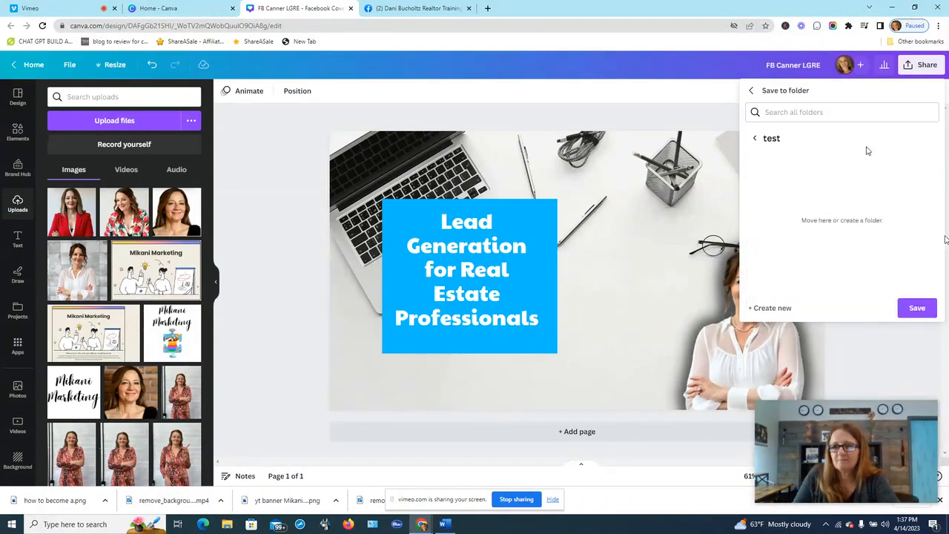
pyautogui.click(917, 308)
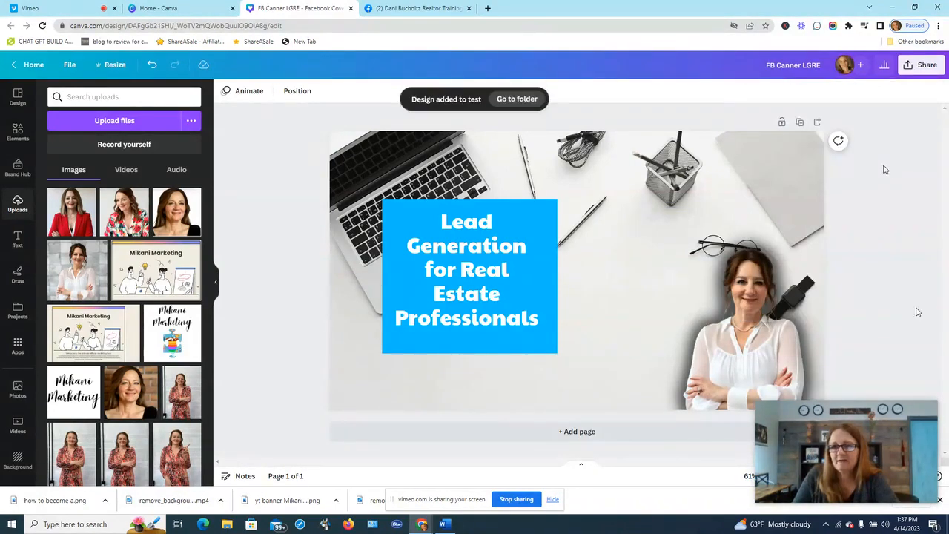
# - Download the cover as 'FB Canner LGRE.png' and return to the Facebook group page
pyautogui.click(918, 67)
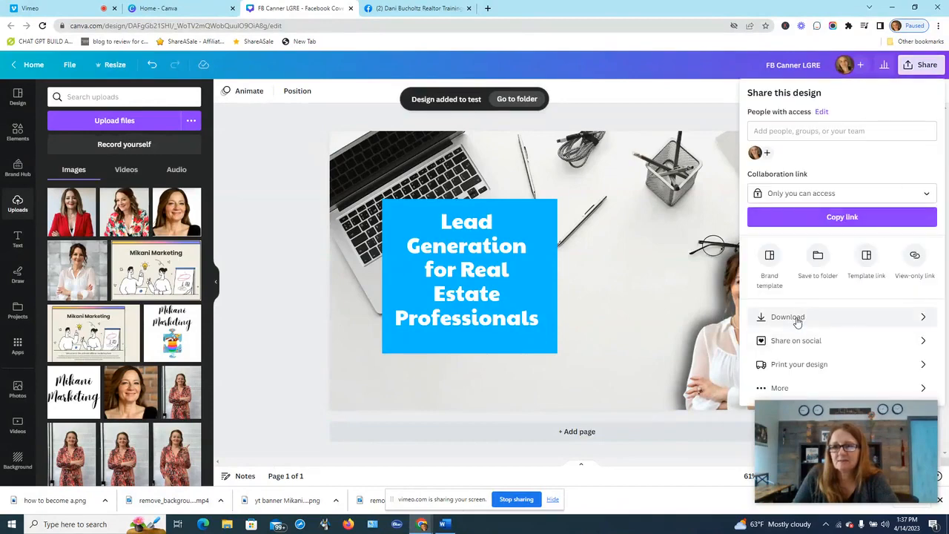
pyautogui.click(797, 317)
pyautogui.click(865, 263)
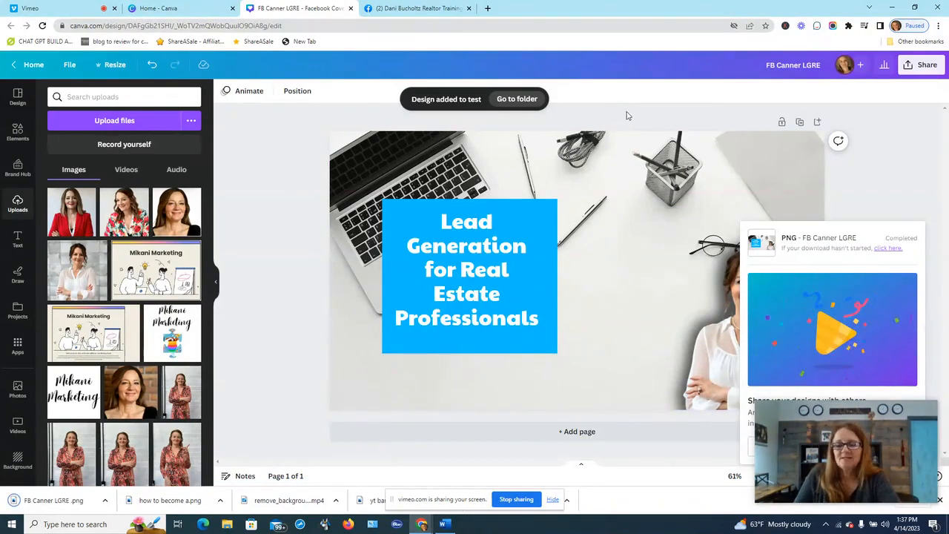
pyautogui.click(415, 8)
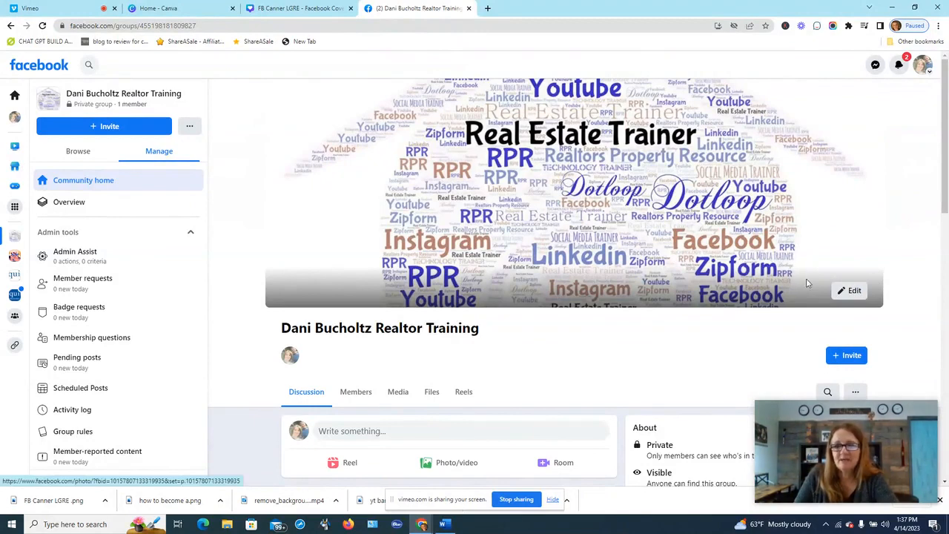
# - Upload FB Canner LGRE from Downloads as the group's new cover photo and save it
pyautogui.click(850, 291)
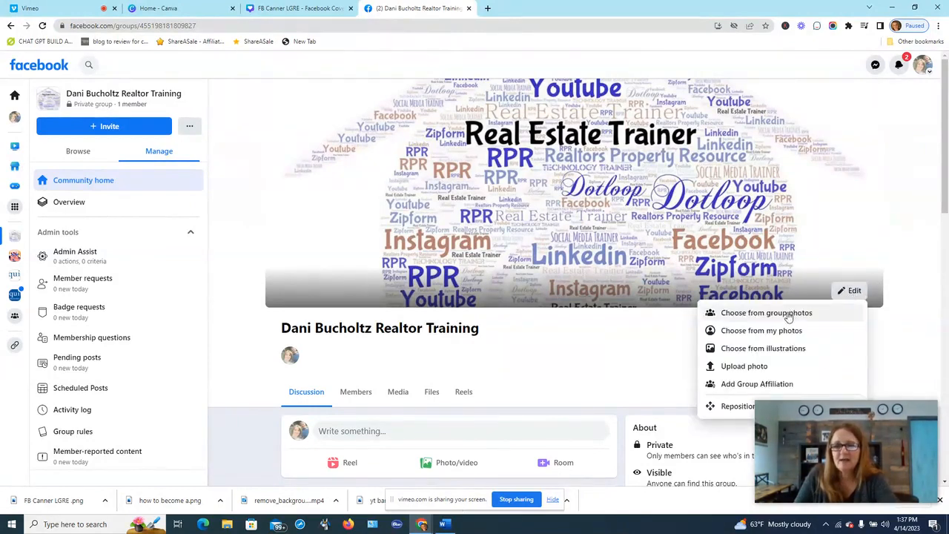
pyautogui.click(756, 366)
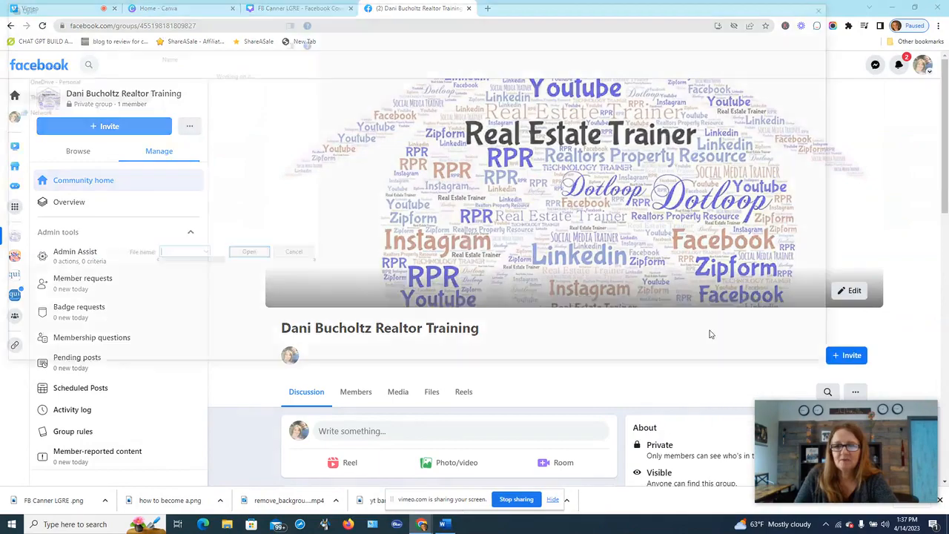
pyautogui.click(231, 89)
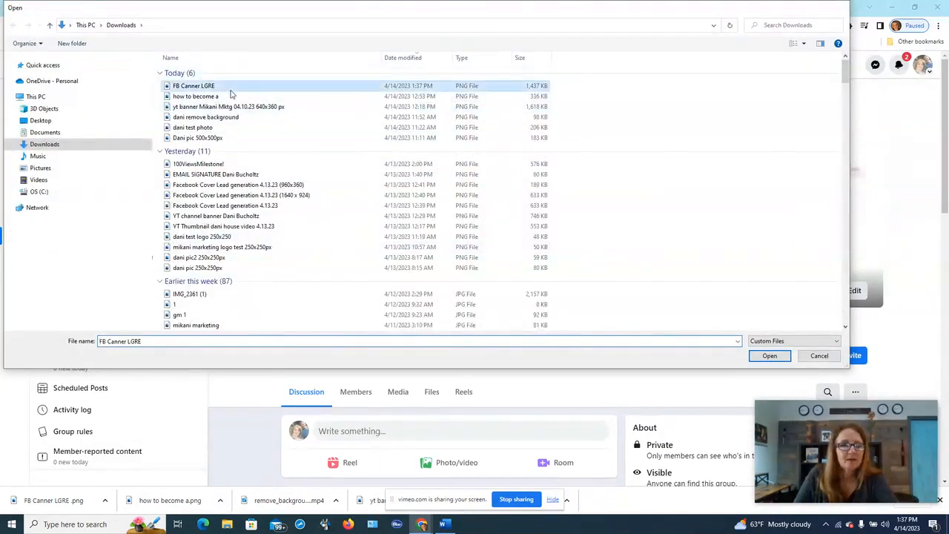
pyautogui.doubleClick(231, 90)
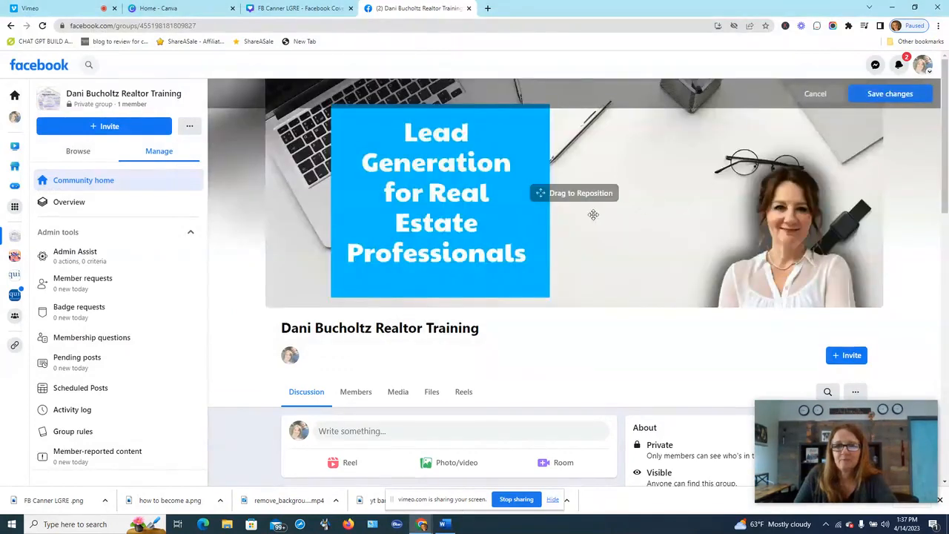
pyautogui.click(882, 98)
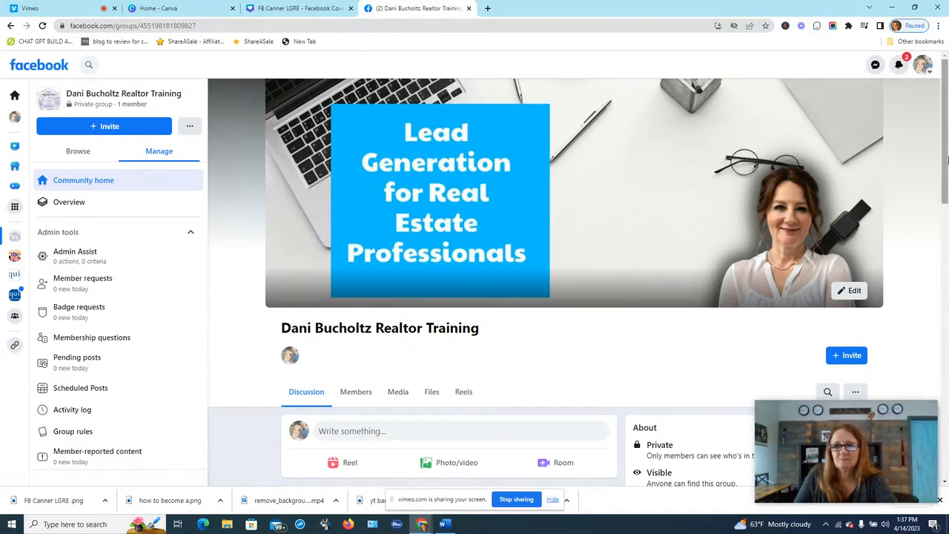
pyautogui.scroll(-2, 945, 152)
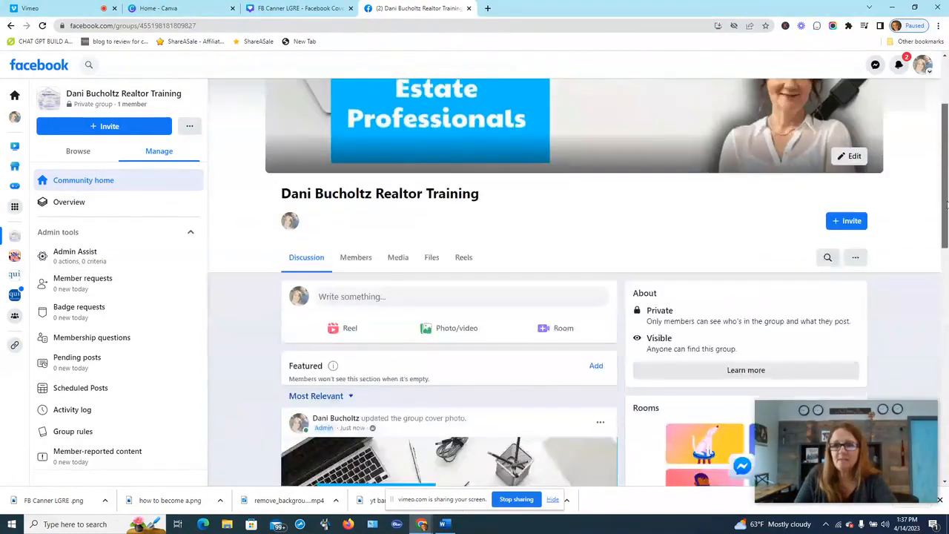
pyautogui.scroll(2, 942, 141)
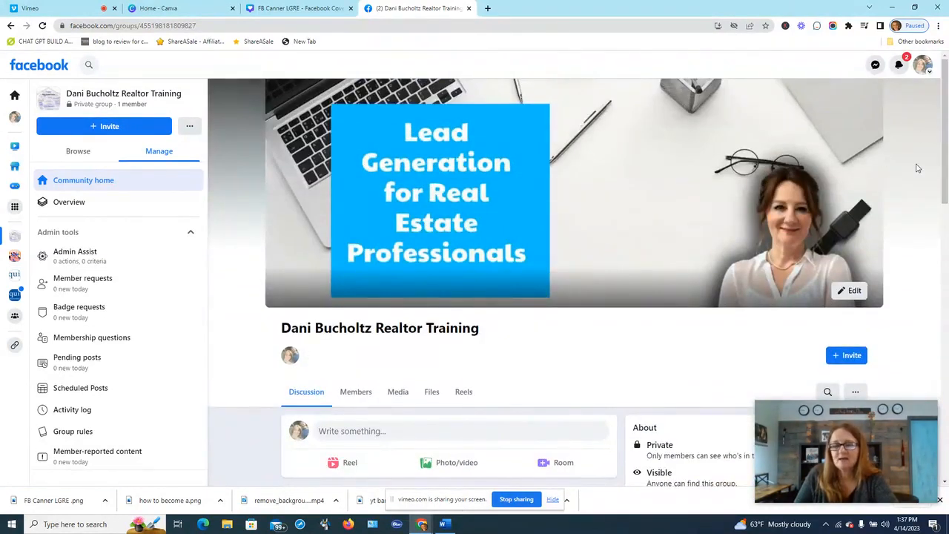